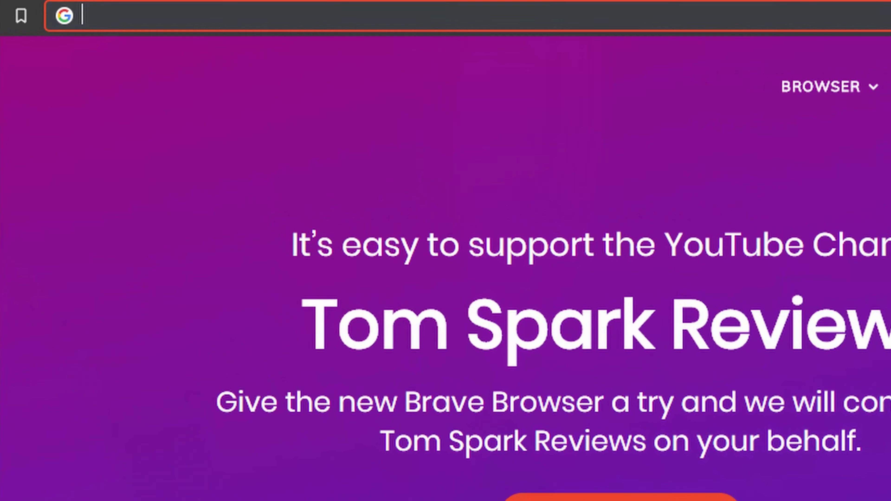
- Open VpnTierList.com and look through the ranked VPN tiers
{"action": "type", "text": "VpnTierList.com"}
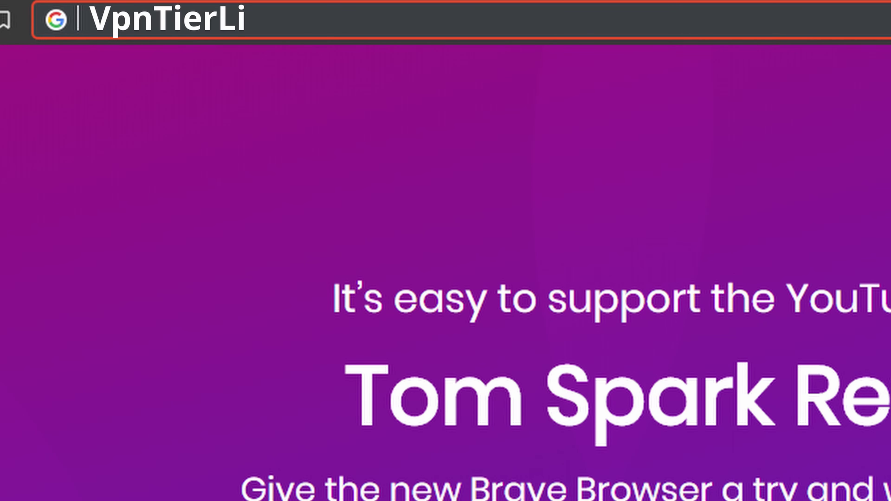
{"action": "key", "text": "Return"}
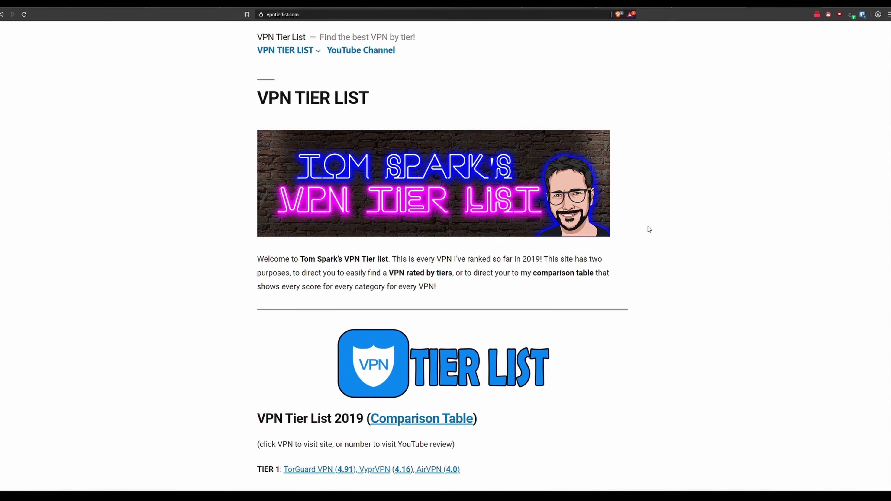
{"action": "scroll", "coordinate": [649, 229], "scroll_direction": "down", "scroll_amount": 8}
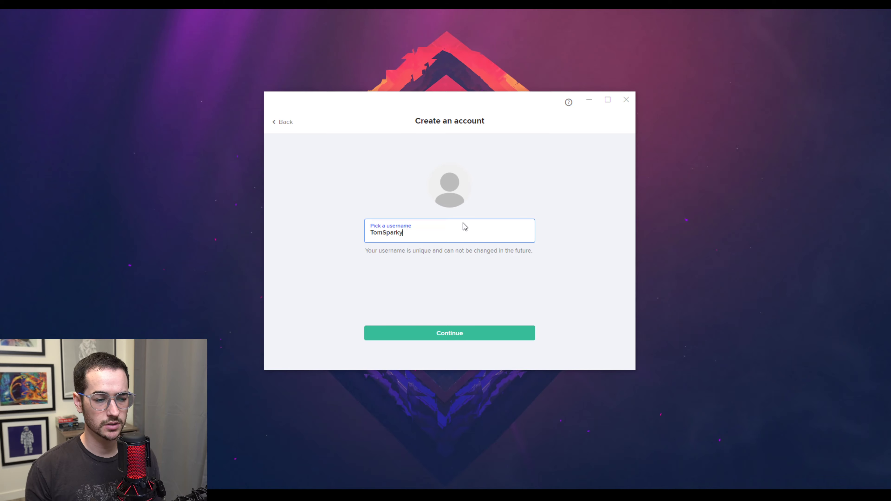
- Submit the chosen username for the new account and accept My Windows Device as the computer name
{"action": "left_click", "coordinate": [588, 163]}
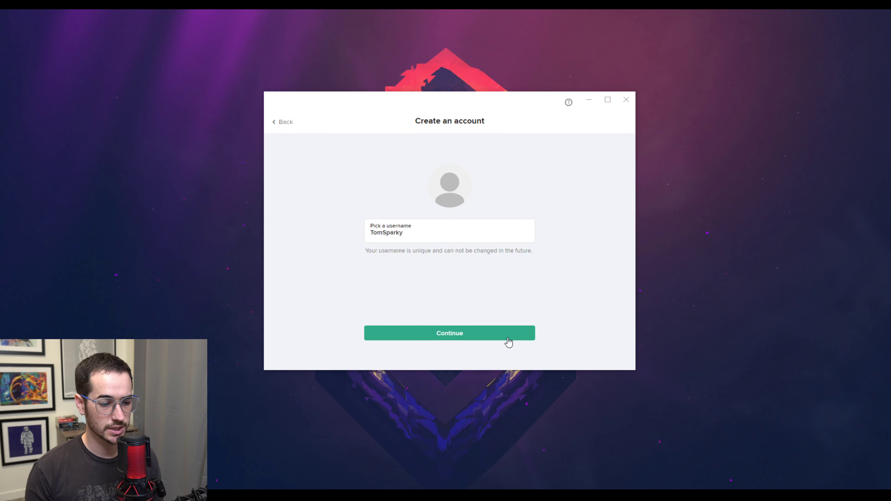
{"action": "left_click", "coordinate": [453, 235]}
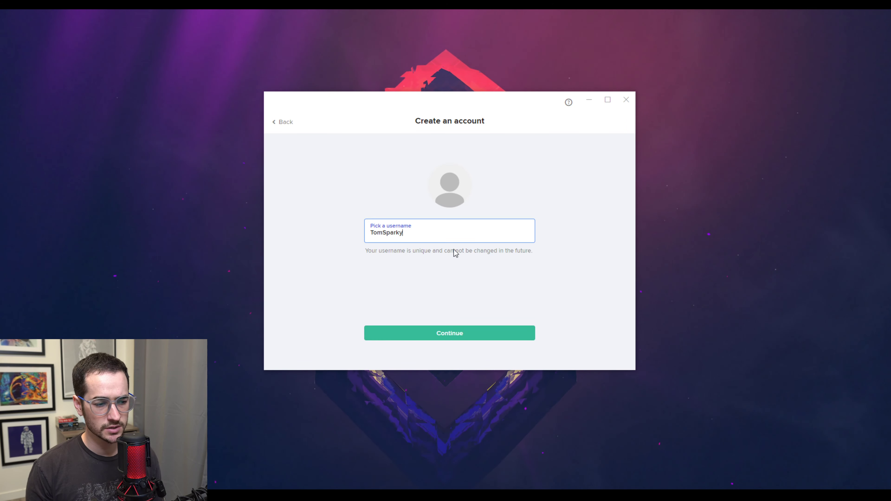
{"action": "left_click", "coordinate": [462, 341]}
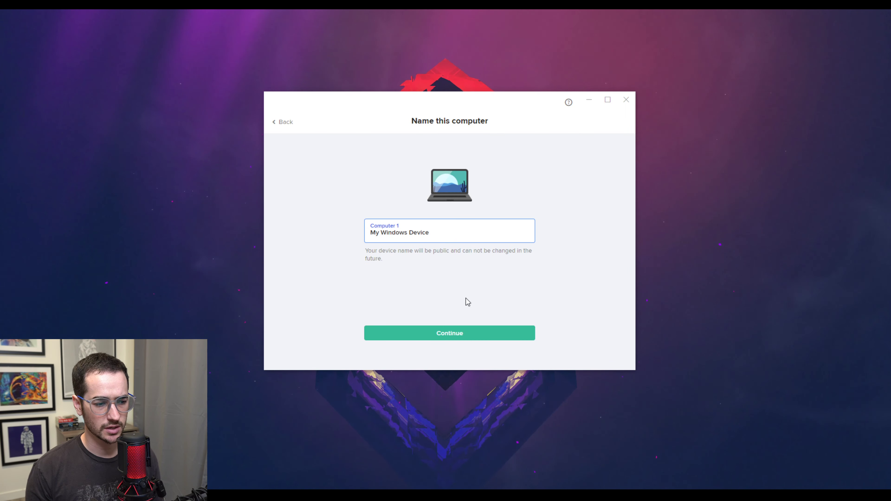
{"action": "left_click", "coordinate": [471, 339]}
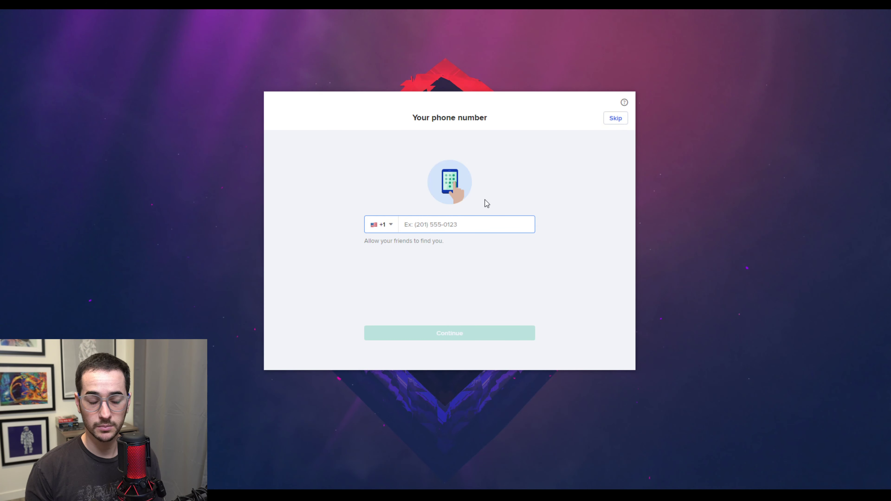
- Finish the account setup without adding a phone number or an email address
{"action": "left_click", "coordinate": [614, 119]}
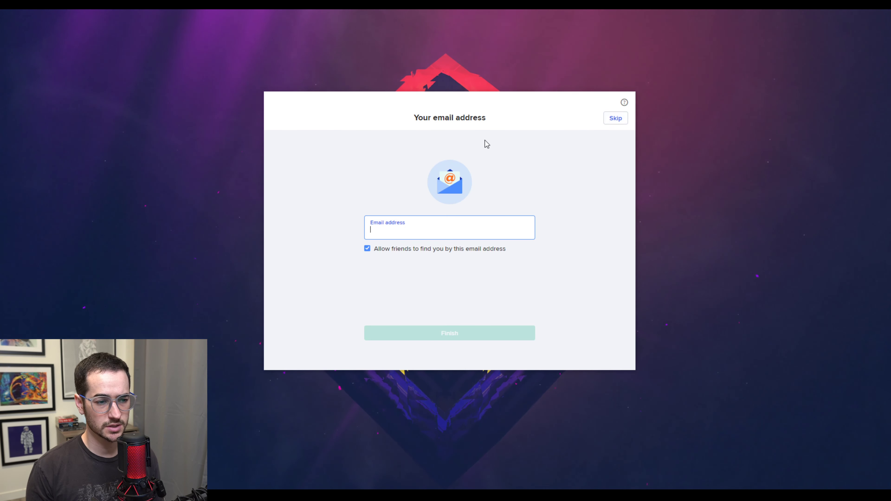
{"action": "left_click", "coordinate": [366, 248]}
{"action": "left_click", "coordinate": [615, 118]}
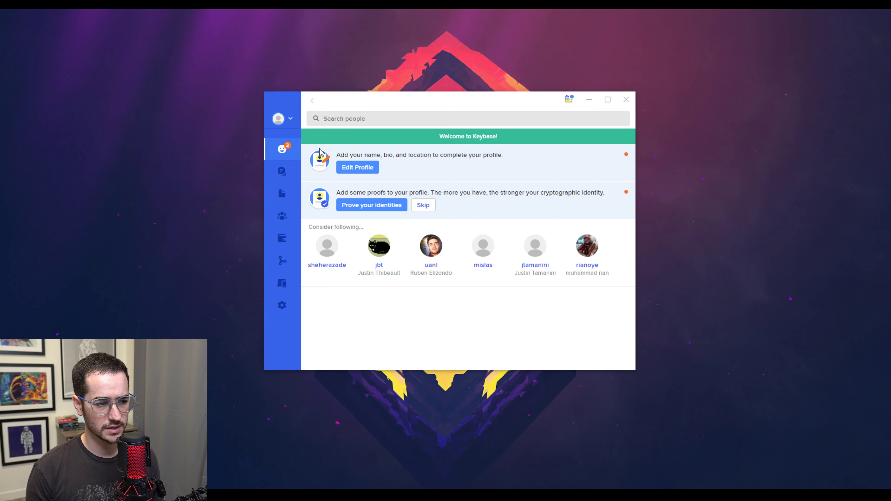
- View the chat section and the form for joining a team, closing the form without joining
{"action": "left_click", "coordinate": [280, 172]}
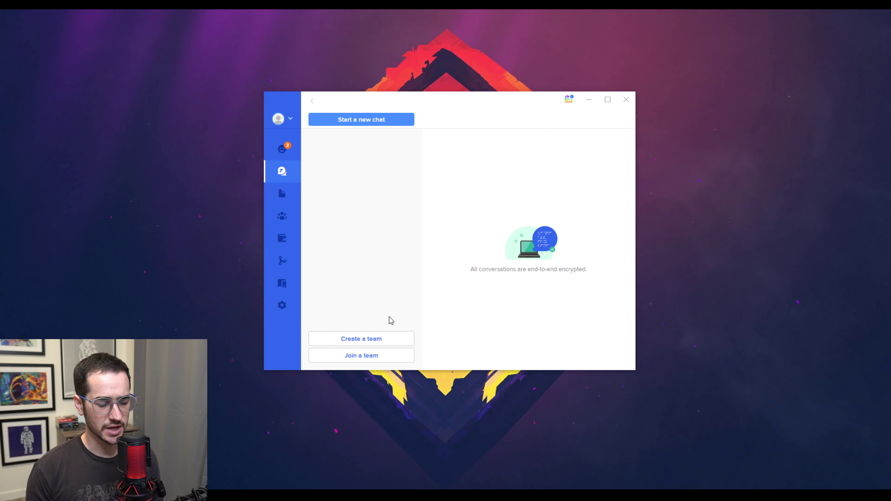
{"action": "left_click", "coordinate": [374, 356]}
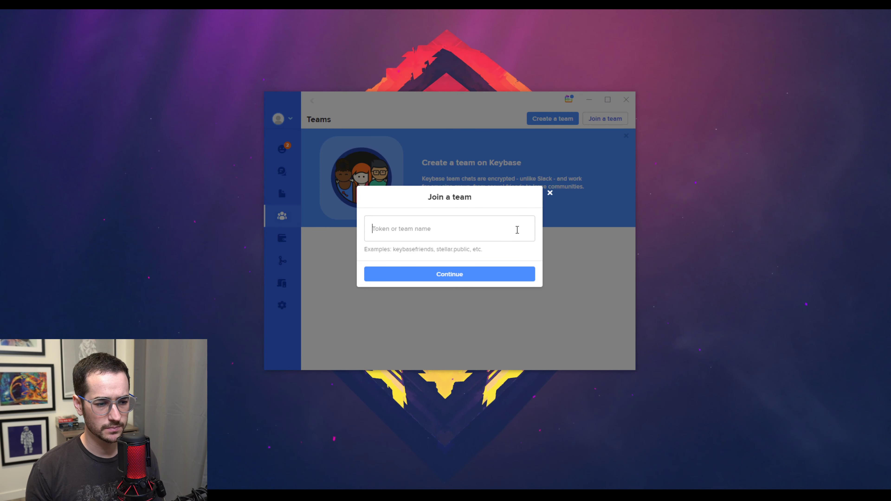
{"action": "left_click", "coordinate": [548, 193]}
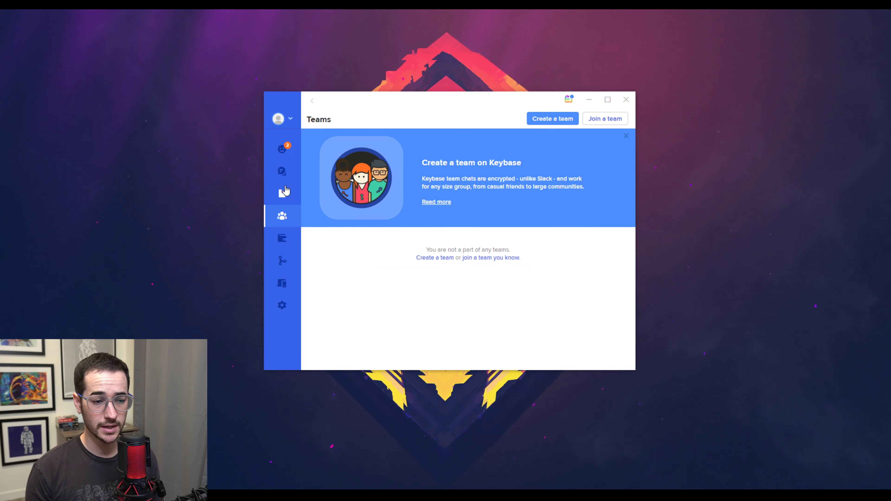
{"action": "left_click", "coordinate": [281, 172]}
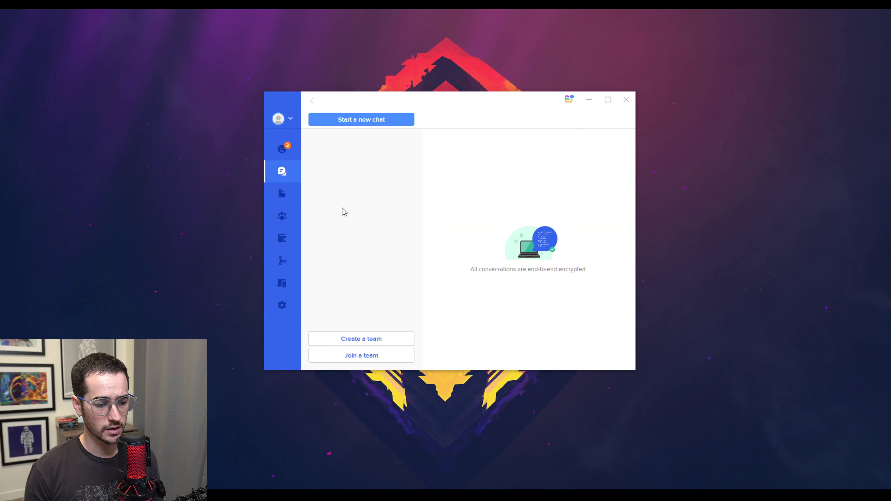
- Look over the People suggestions, the private, public and team file folders, and the Teams section
{"action": "left_click", "coordinate": [280, 148]}
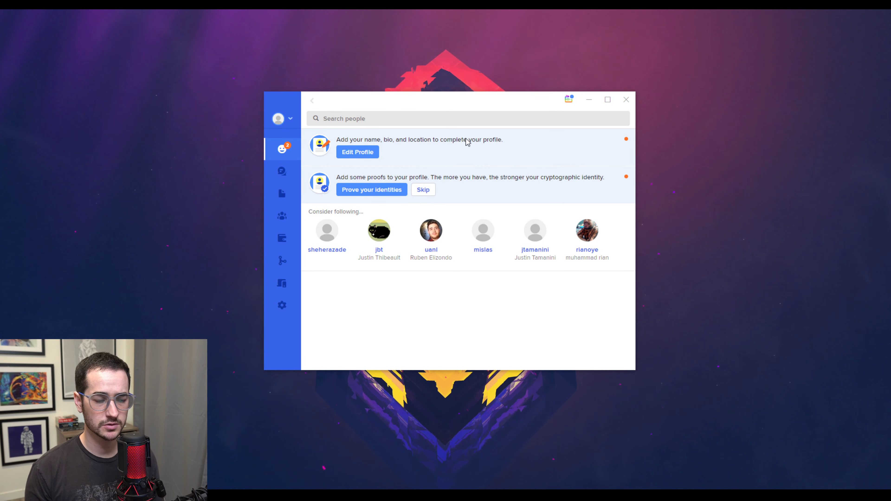
{"action": "left_click", "coordinate": [283, 194]}
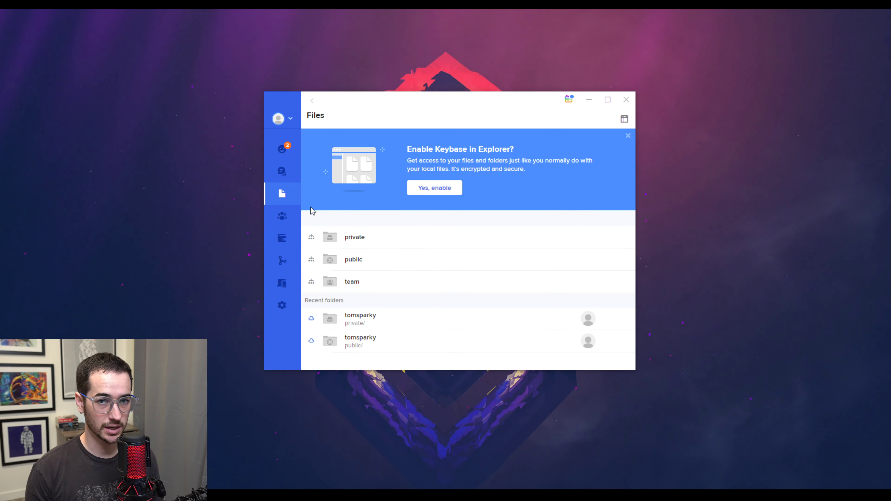
{"action": "left_click", "coordinate": [282, 217]}
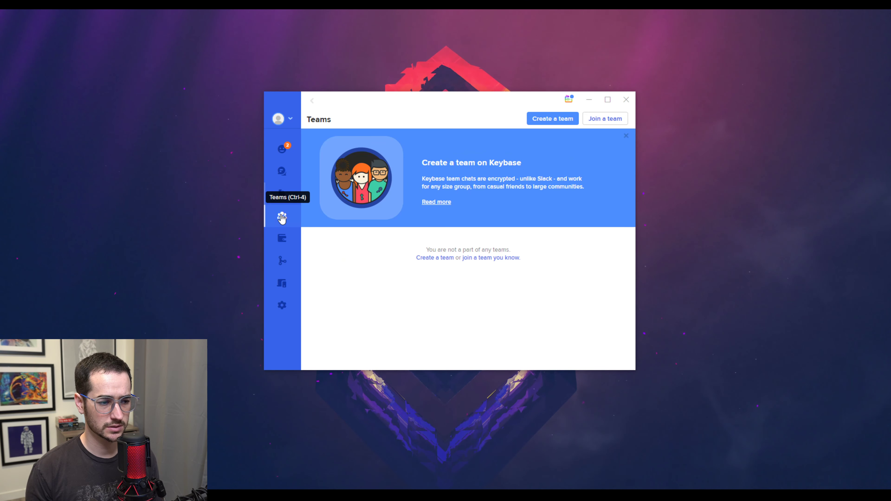
- Read the introduction to Stellar wallets without opening a wallet
{"action": "key", "text": "ctrl+5"}
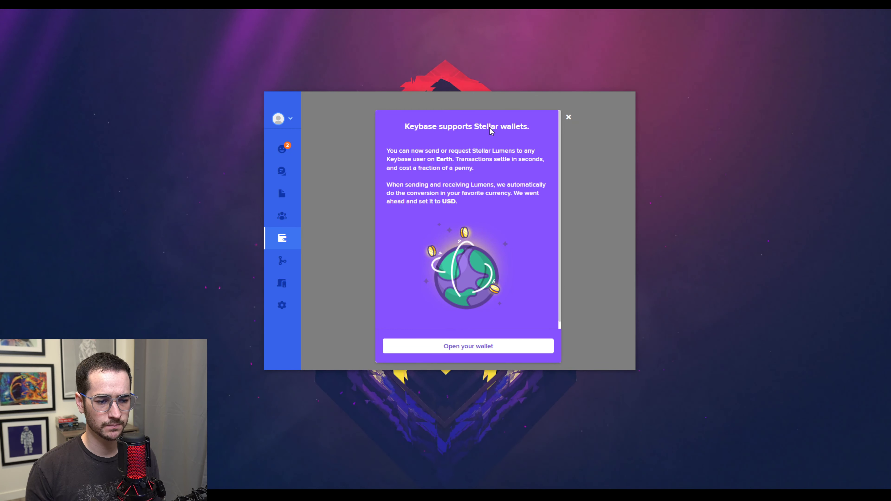
{"action": "left_click", "coordinate": [570, 118]}
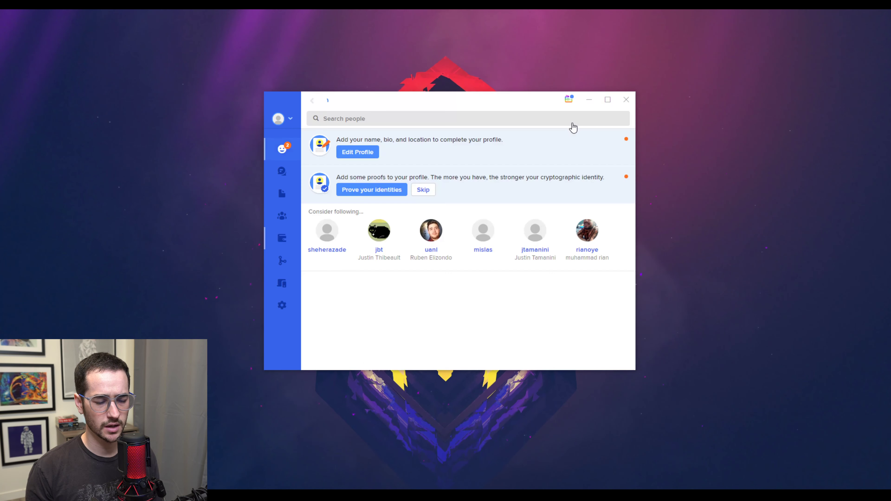
{"action": "left_click", "coordinate": [282, 238]}
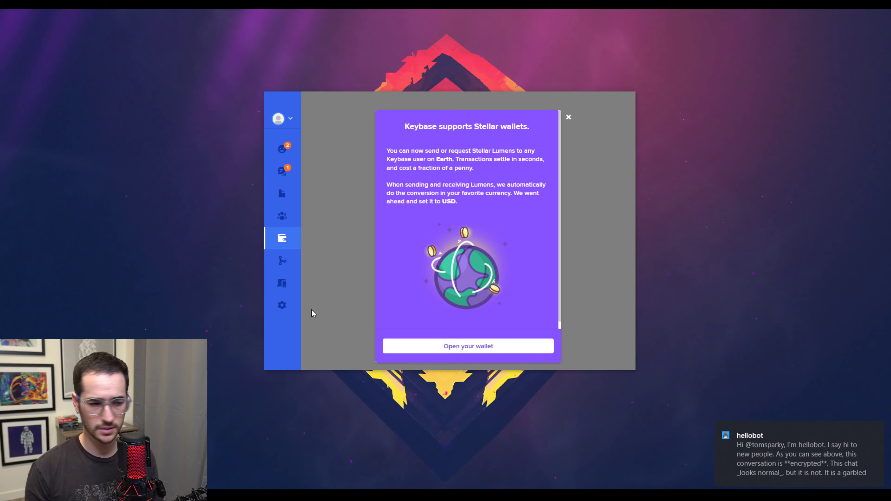
- View the Git repositories section and the list of registered devices with its paper key option
{"action": "left_click", "coordinate": [282, 260]}
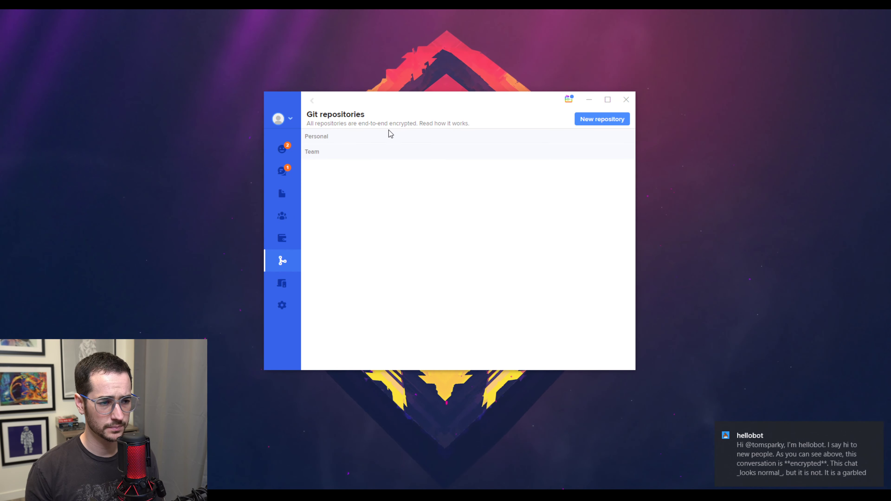
{"action": "left_click", "coordinate": [596, 121]}
{"action": "left_click", "coordinate": [469, 155]}
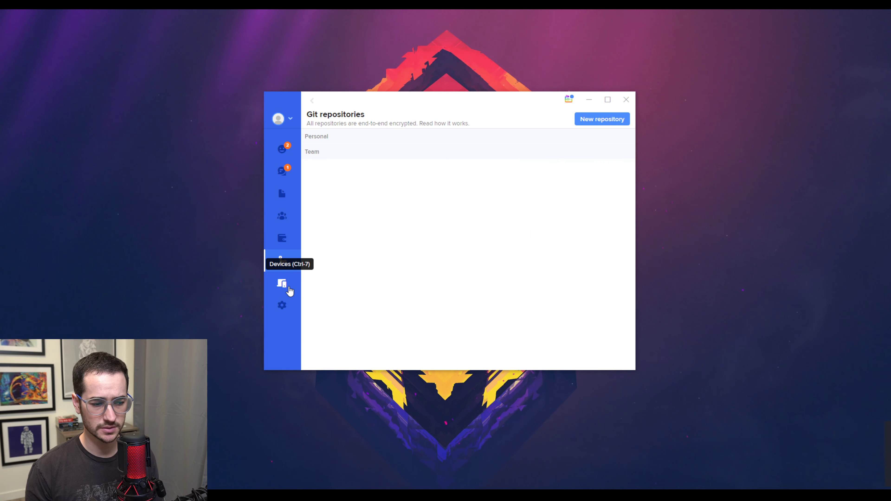
{"action": "left_click", "coordinate": [283, 285]}
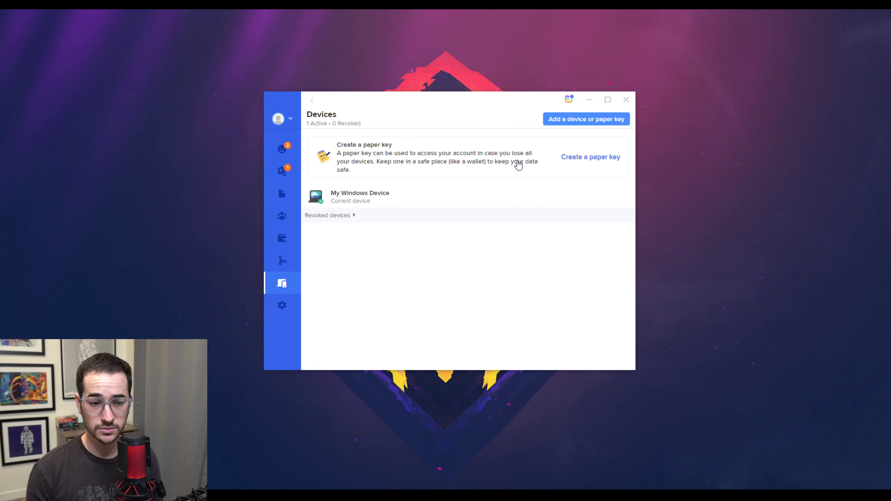
- Review the account, chat, files and notifications settings
{"action": "left_click", "coordinate": [283, 306]}
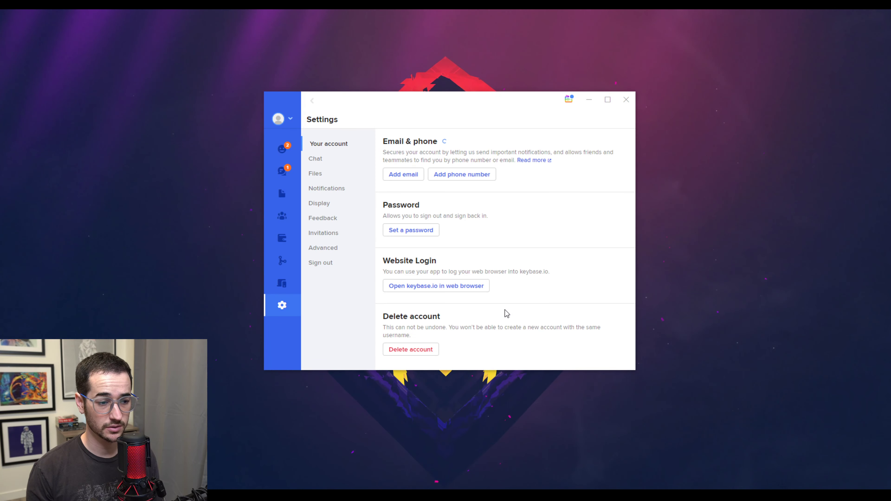
{"action": "left_click", "coordinate": [314, 159]}
{"action": "left_click", "coordinate": [330, 178]}
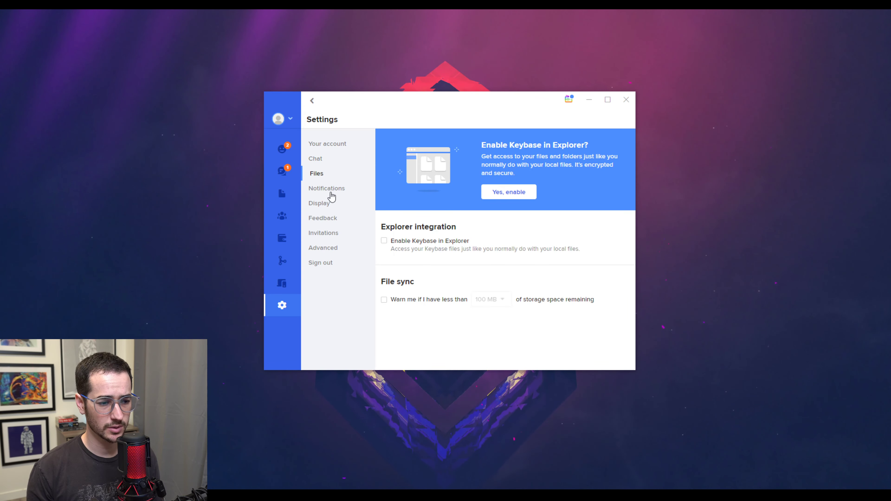
{"action": "left_click", "coordinate": [325, 190]}
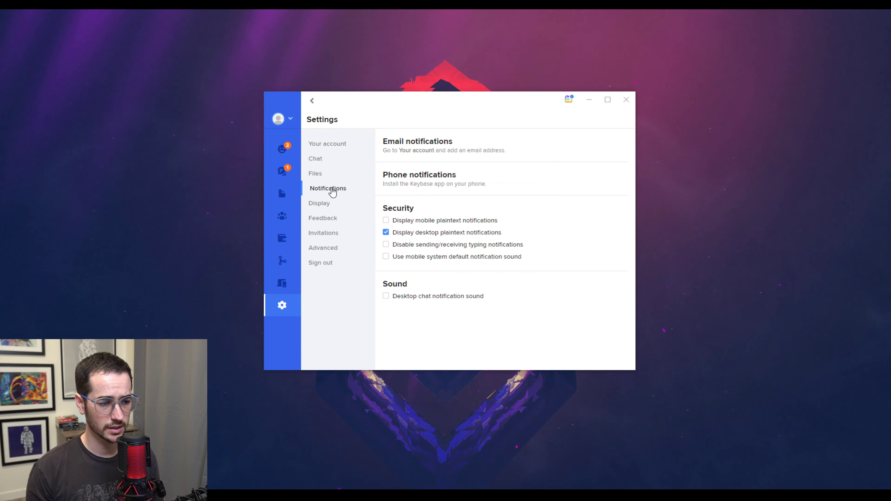
{"action": "left_click", "coordinate": [321, 174]}
- Set the display appearance to Dark
{"action": "left_click", "coordinate": [321, 204]}
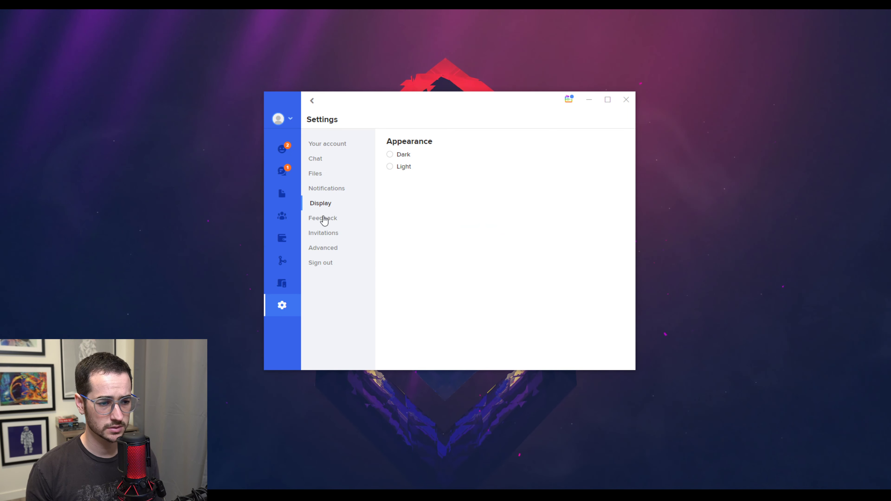
{"action": "left_click", "coordinate": [390, 154]}
{"action": "left_click", "coordinate": [282, 305]}
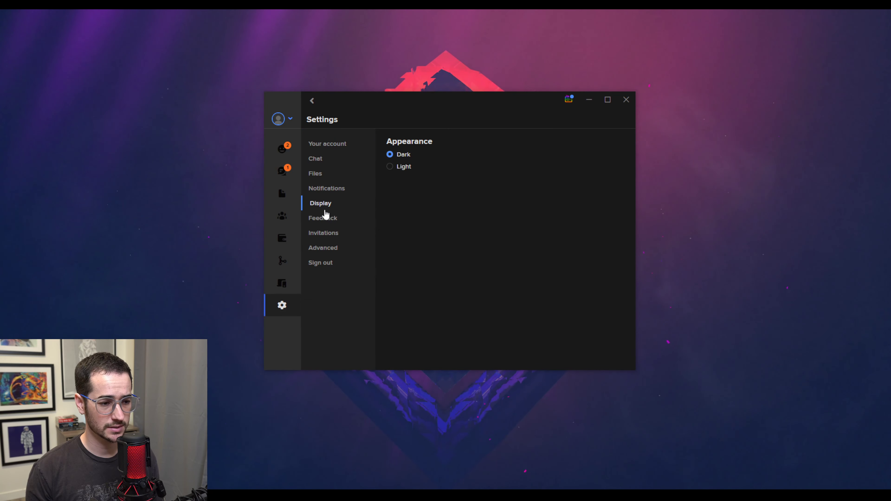
- Look through the remaining settings, including the advanced options and friend invitations
{"action": "left_click", "coordinate": [326, 247]}
{"action": "left_click", "coordinate": [324, 233]}
{"action": "left_click", "coordinate": [316, 263]}
{"action": "left_click", "coordinate": [325, 245]}
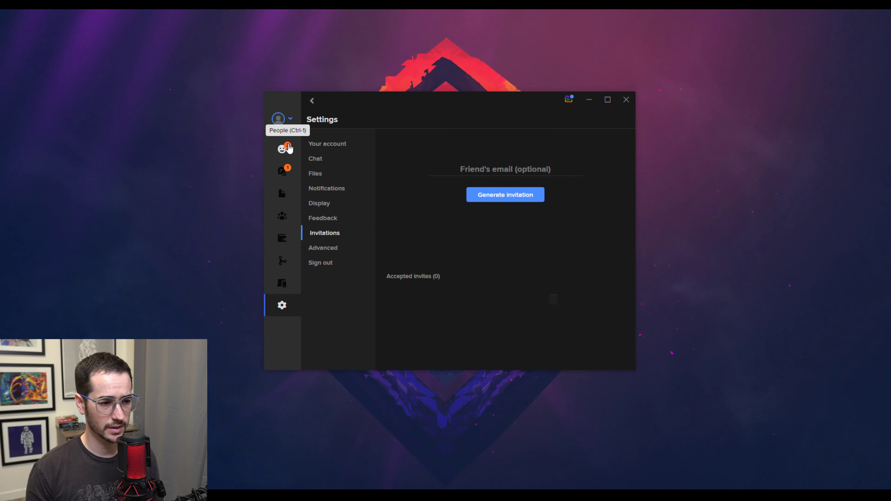
- Read Hello Bot's welcome message in the chat section and return to the People suggestions
{"action": "left_click", "coordinate": [282, 149]}
{"action": "left_click", "coordinate": [282, 171]}
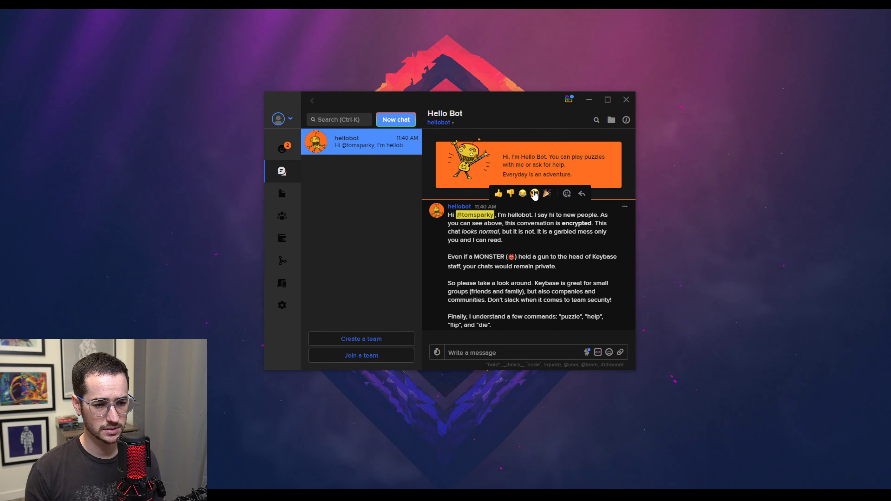
{"action": "left_click", "coordinate": [586, 352]}
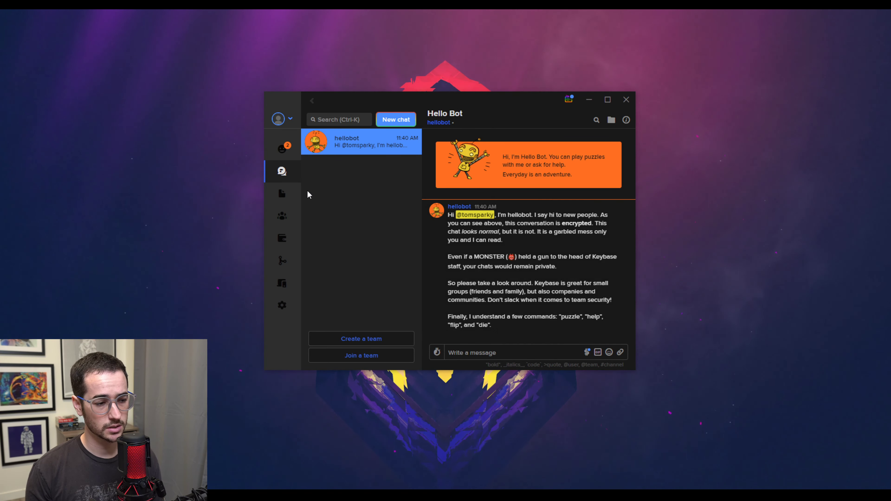
{"action": "left_click", "coordinate": [281, 193]}
{"action": "left_click", "coordinate": [282, 172]}
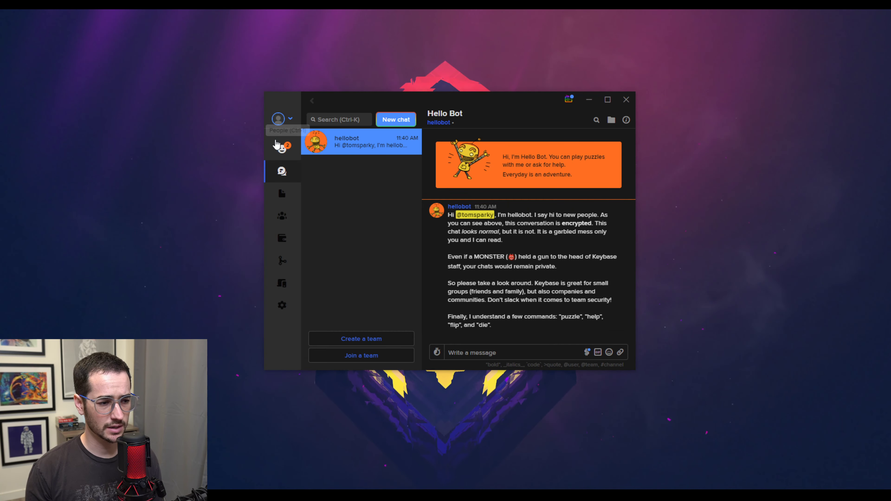
{"action": "left_click", "coordinate": [282, 149]}
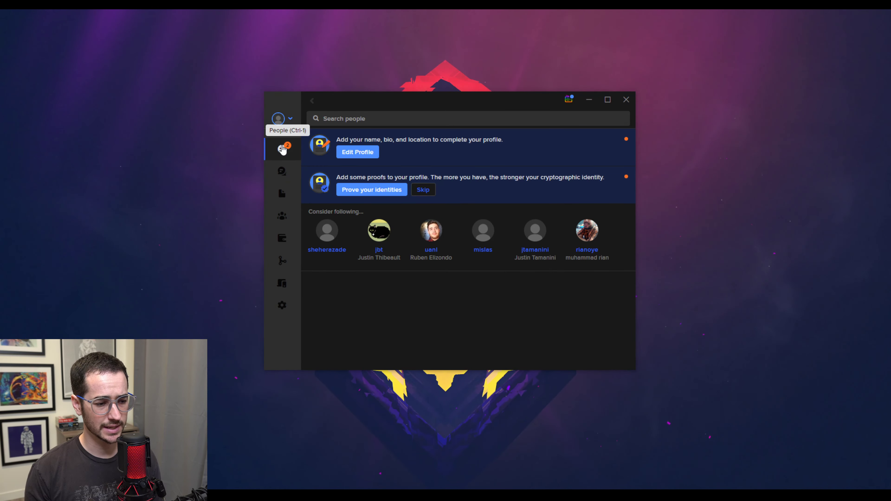
- Begin creating a team and try "Tom Spark Review" as its name
{"action": "left_click", "coordinate": [282, 216]}
{"action": "left_click", "coordinate": [435, 258]}
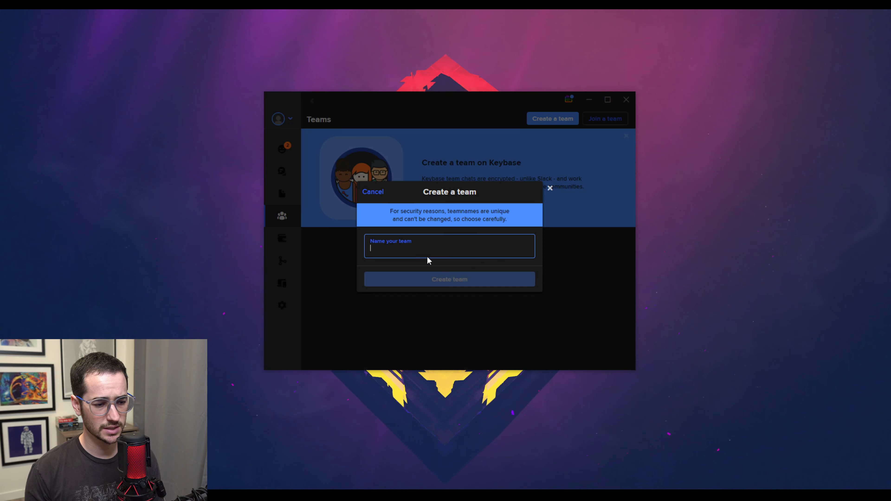
{"action": "type", "text": "Tom Spa"}
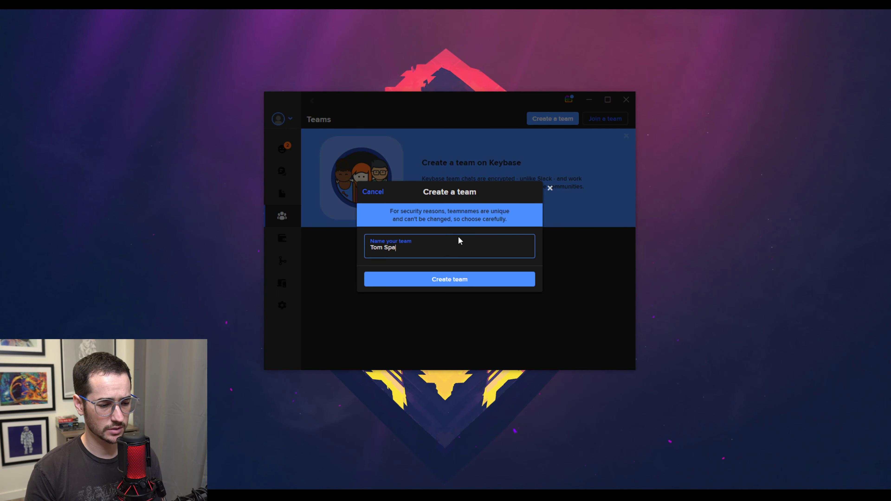
{"action": "type", "text": "rk Review"}
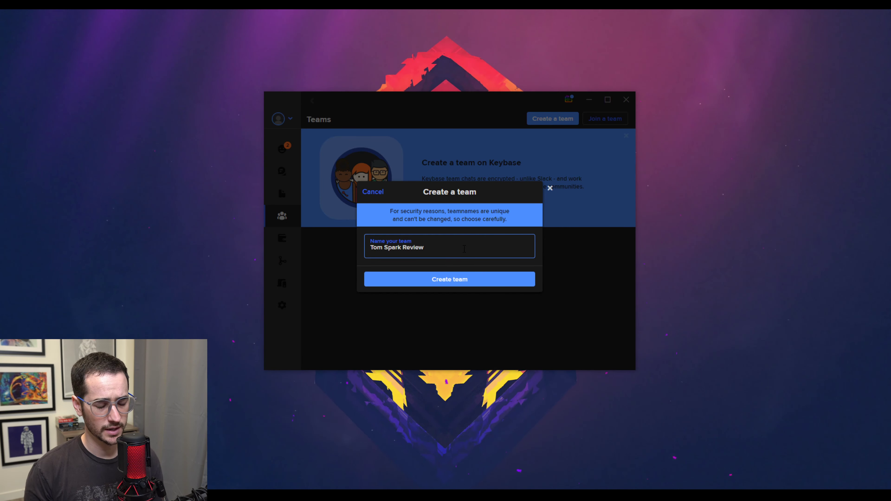
{"action": "left_click", "coordinate": [457, 283]}
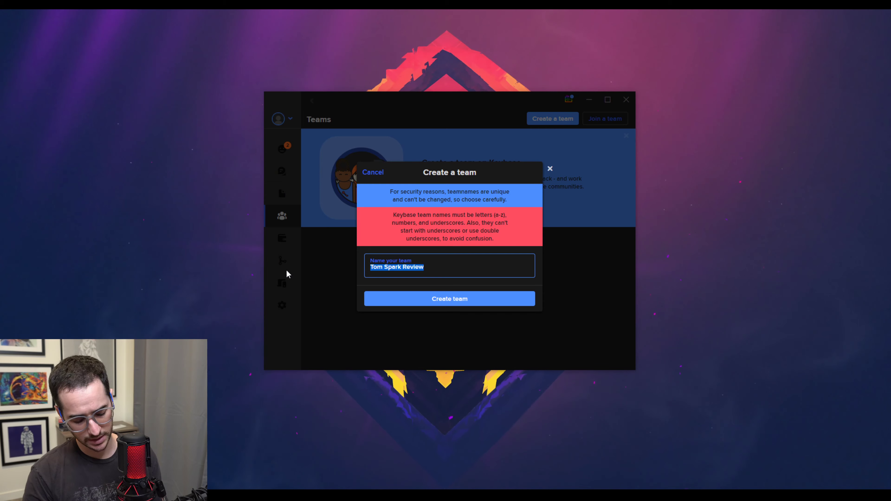
- Create the team under the name TSRyt and skip adding a team avatar
{"action": "type", "text": "TSR"}
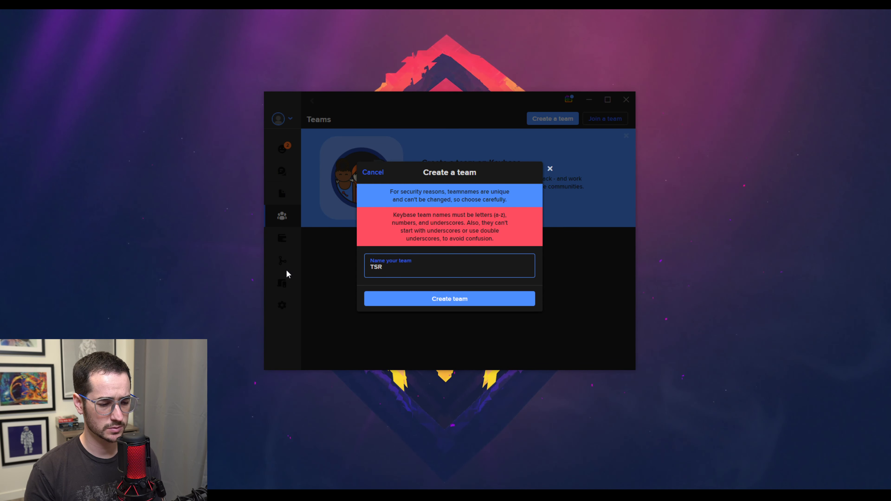
{"action": "type", "text": "yt"}
{"action": "left_click", "coordinate": [456, 299]}
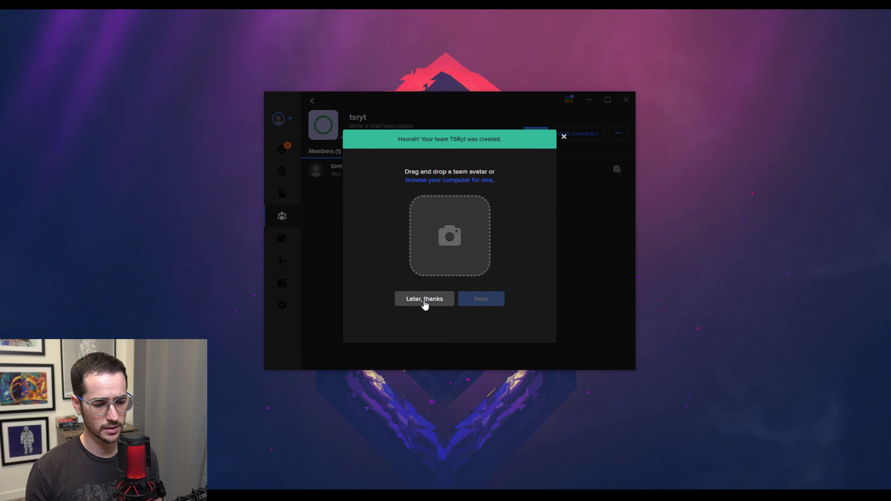
{"action": "left_click", "coordinate": [425, 300]}
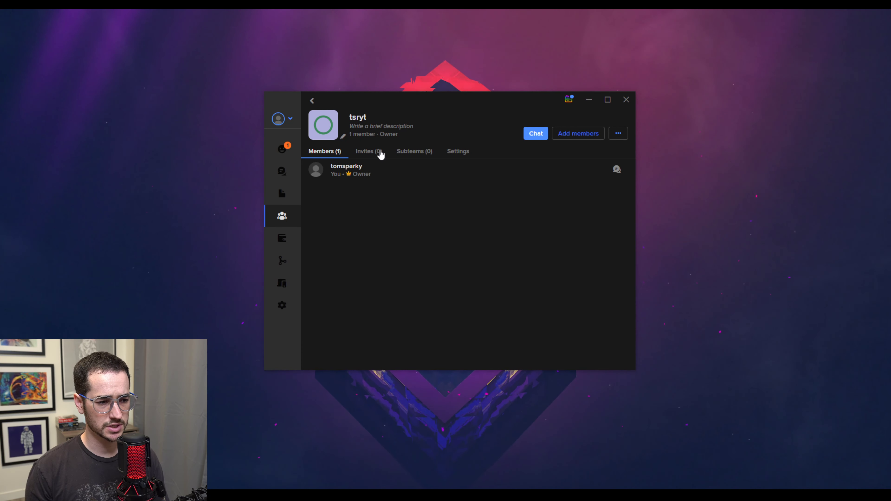
- Examine the tsryt team chat's info, including its add-people options, members, attachments, notification and message deletion settings
{"action": "left_click", "coordinate": [540, 137]}
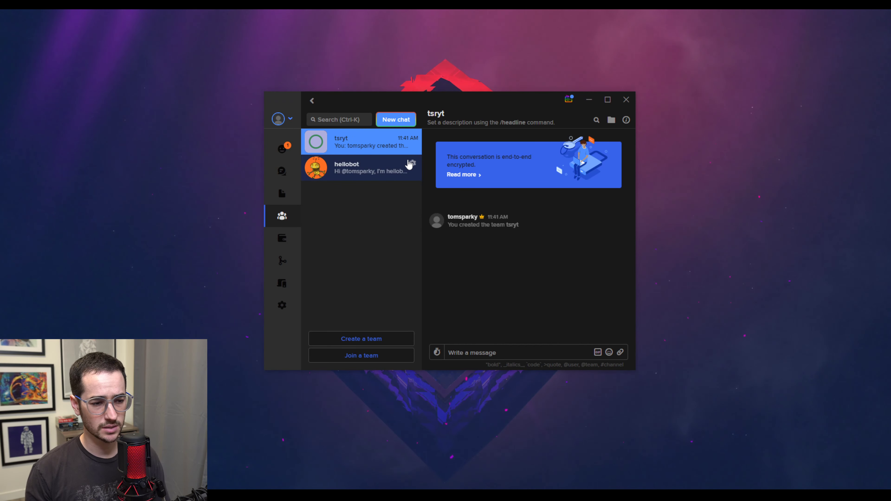
{"action": "left_click", "coordinate": [626, 120]}
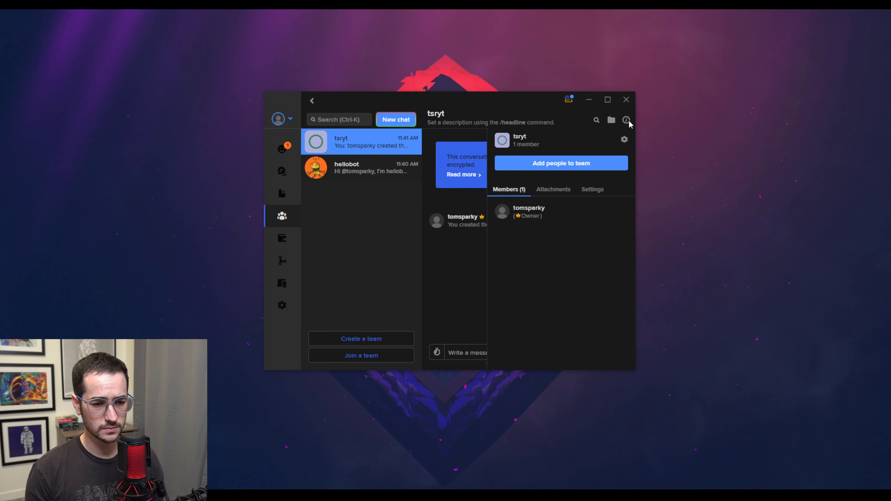
{"action": "left_click", "coordinate": [557, 167]}
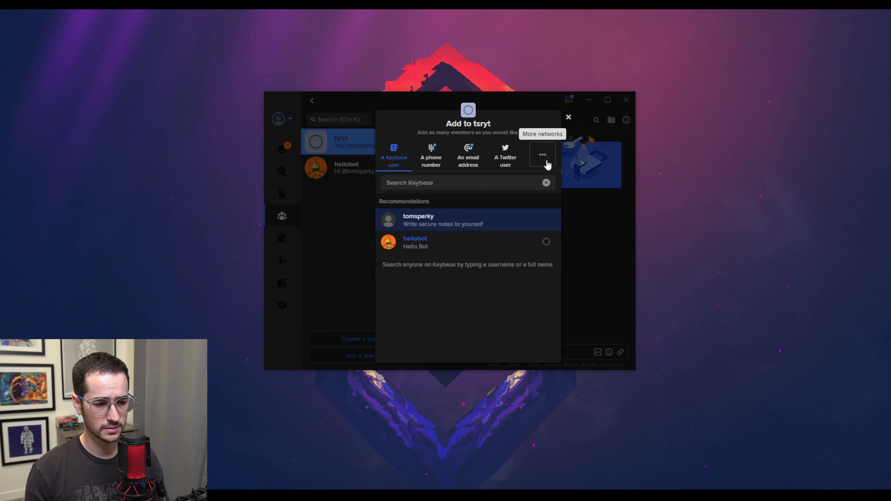
{"action": "key", "text": "Escape"}
{"action": "left_click", "coordinate": [592, 185]}
{"action": "scroll", "coordinate": [592, 207], "scroll_direction": "down", "scroll_amount": 5}
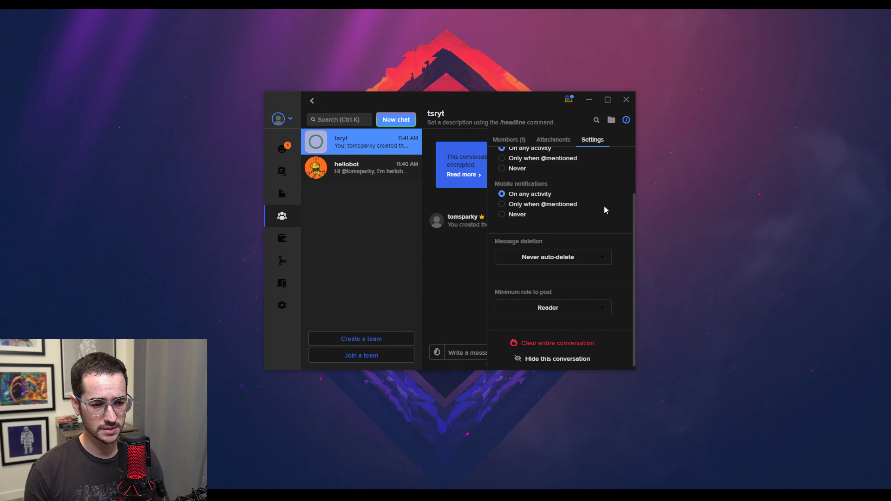
{"action": "scroll", "coordinate": [603, 209], "scroll_direction": "up", "scroll_amount": 5}
{"action": "left_click", "coordinate": [554, 190]}
{"action": "left_click", "coordinate": [500, 191]}
{"action": "key", "text": "Escape"}
- Open the tsryt team's channel management and start a new chat channel
{"action": "left_click", "coordinate": [620, 239]}
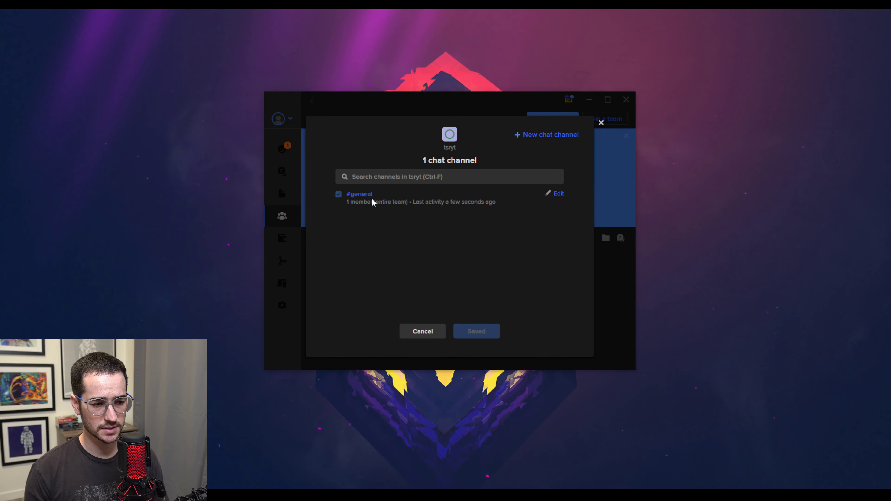
{"action": "left_click", "coordinate": [547, 137]}
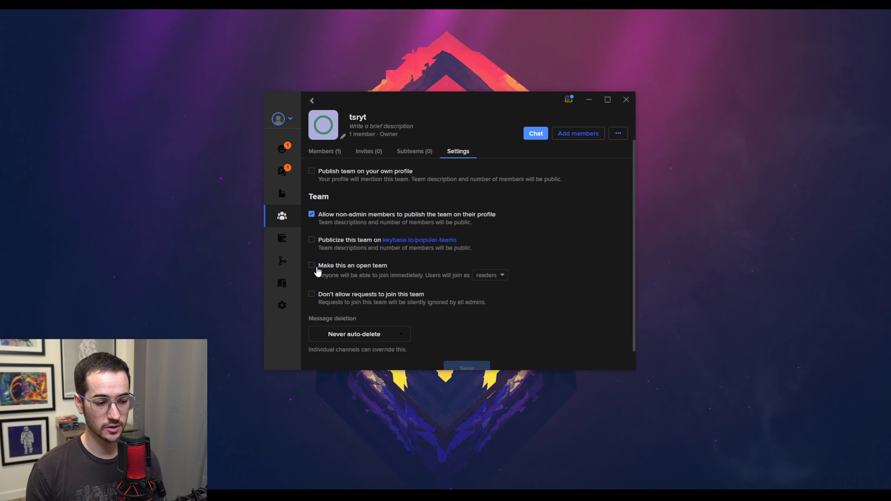
- Review the tsryt team's publishing, joining and message auto-deletion settings, and read about its subteams
{"action": "scroll", "coordinate": [412, 313], "scroll_direction": "down", "scroll_amount": 1}
{"action": "left_click", "coordinate": [394, 316]}
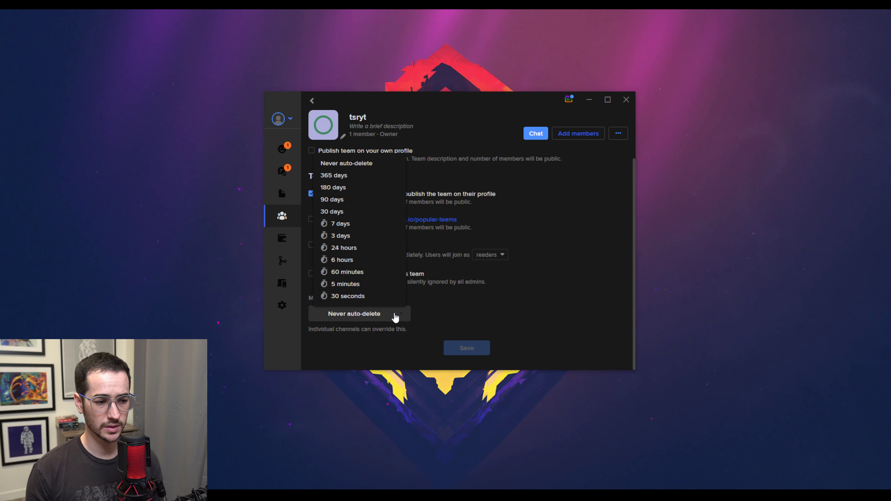
{"action": "left_click", "coordinate": [395, 317]}
{"action": "scroll", "coordinate": [484, 308], "scroll_direction": "up", "scroll_amount": 1}
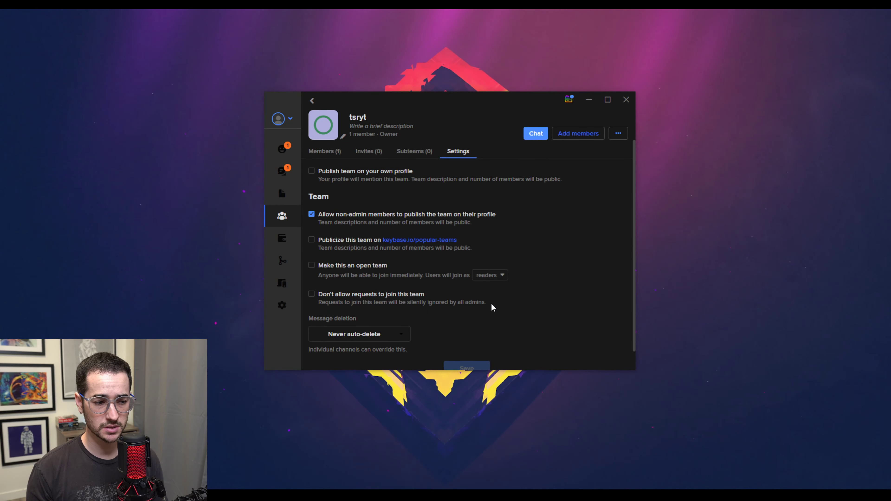
{"action": "left_click", "coordinate": [419, 151]}
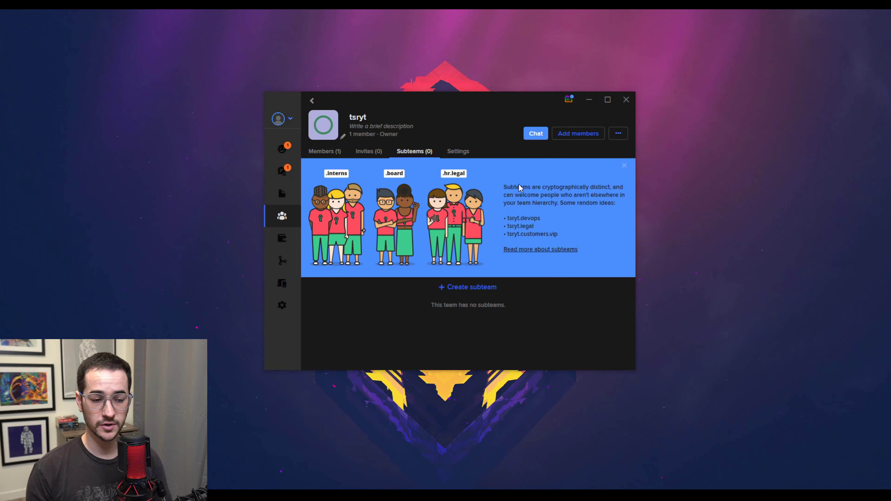
{"action": "left_click", "coordinate": [384, 150]}
{"action": "left_click", "coordinate": [394, 150]}
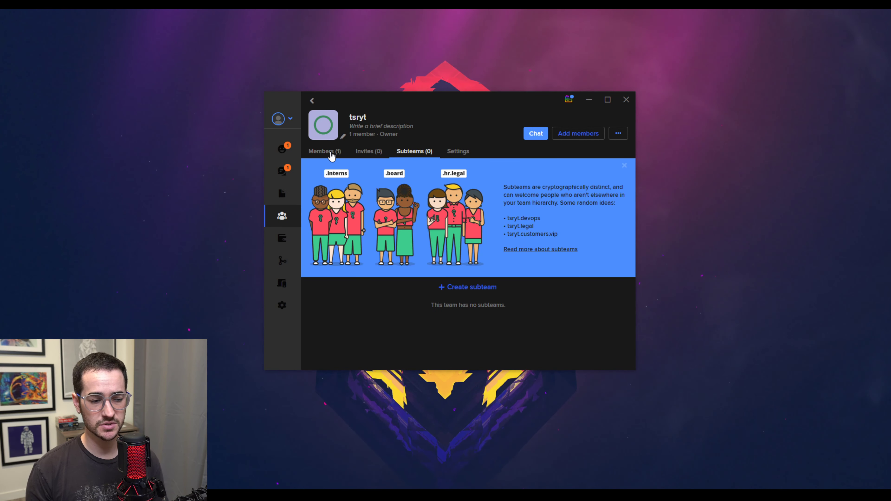
- Create a subteam of tsryt named Moderators, joining it, and skip adding an avatar
{"action": "left_click", "coordinate": [470, 287]}
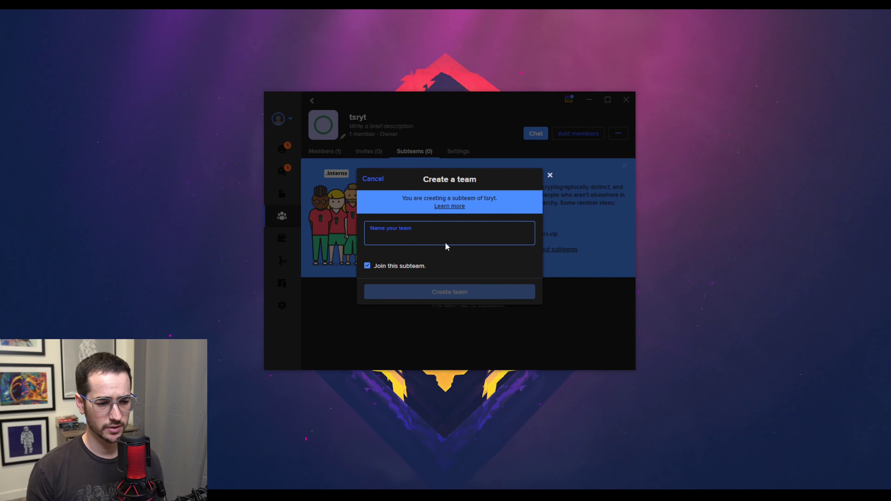
{"action": "type", "text": "Moderators"}
{"action": "left_click", "coordinate": [517, 292]}
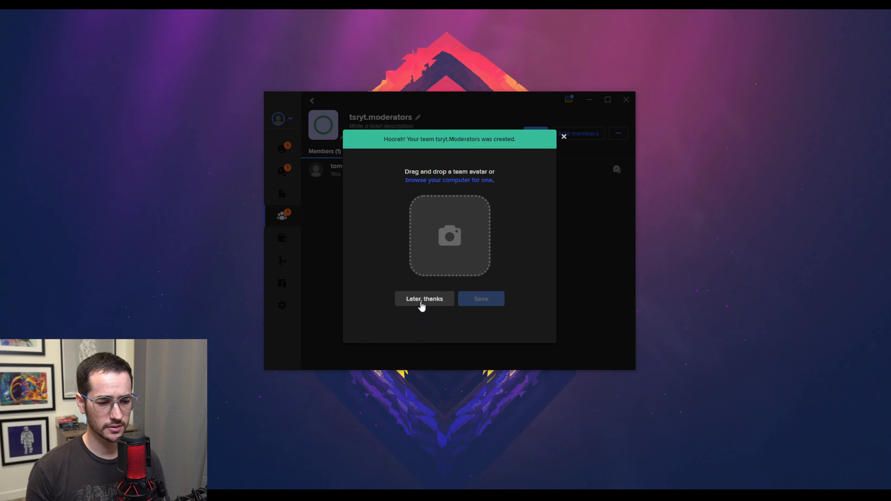
{"action": "left_click", "coordinate": [422, 297]}
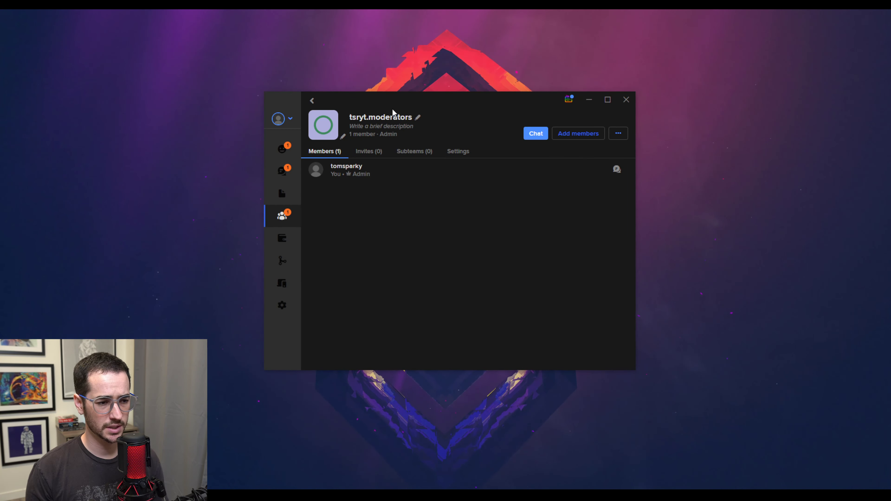
- Check the tsryt team's subteams and members and the tsryt.moderators chat, then return to the teams list
{"action": "left_click", "coordinate": [282, 215]}
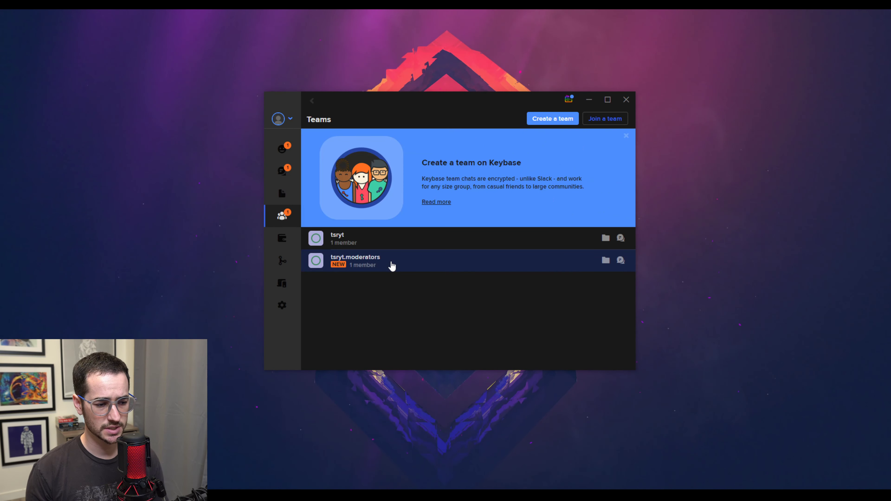
{"action": "left_click", "coordinate": [397, 244]}
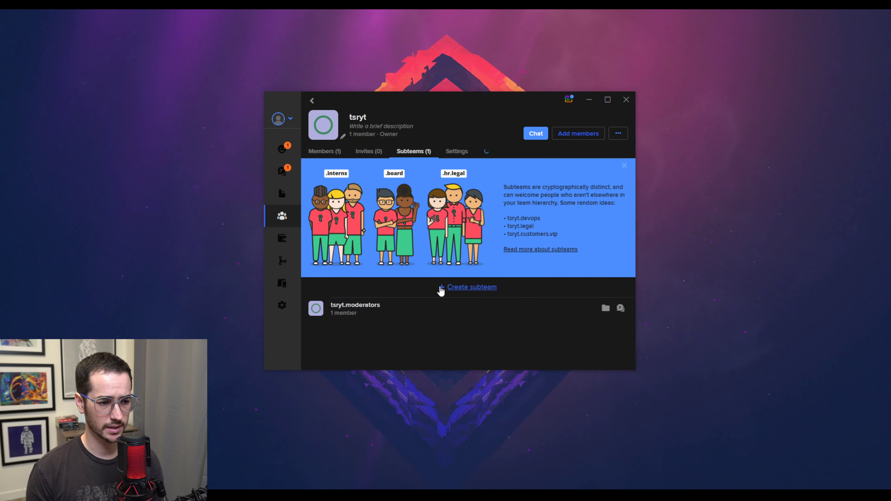
{"action": "left_click", "coordinate": [326, 153]}
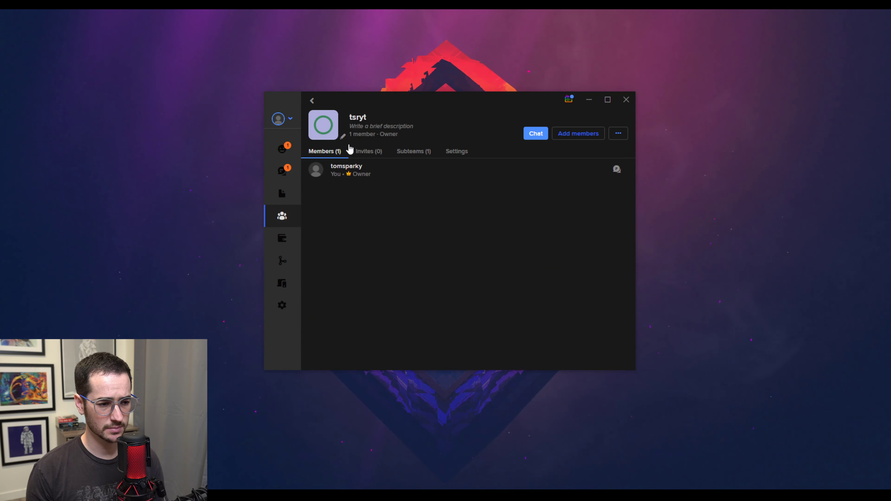
{"action": "left_click", "coordinate": [282, 216]}
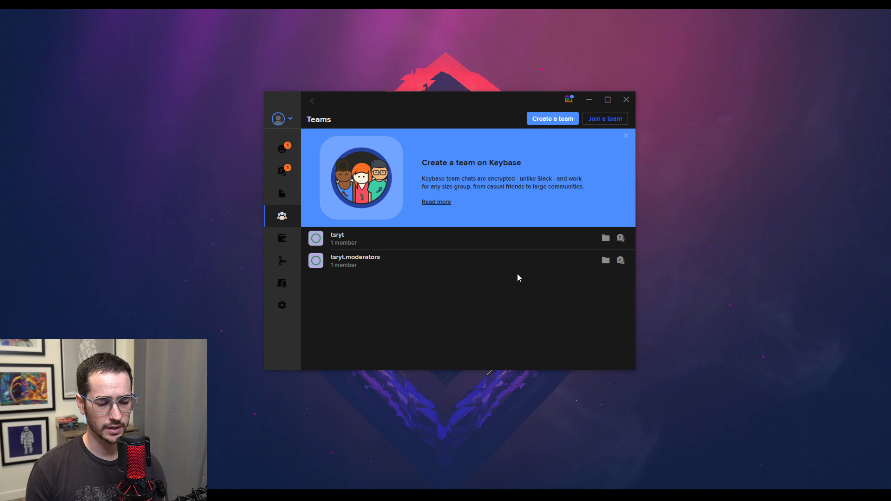
{"action": "left_click", "coordinate": [505, 262]}
{"action": "left_click", "coordinate": [529, 135]}
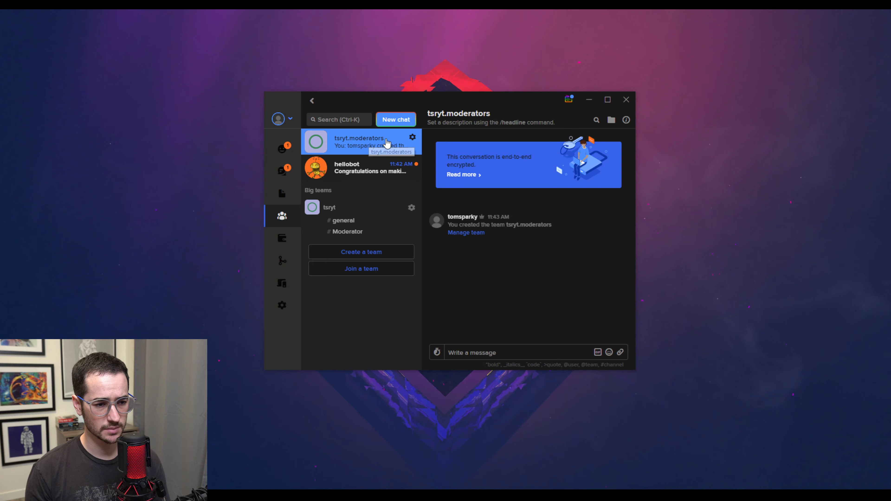
{"action": "left_click", "coordinate": [281, 215]}
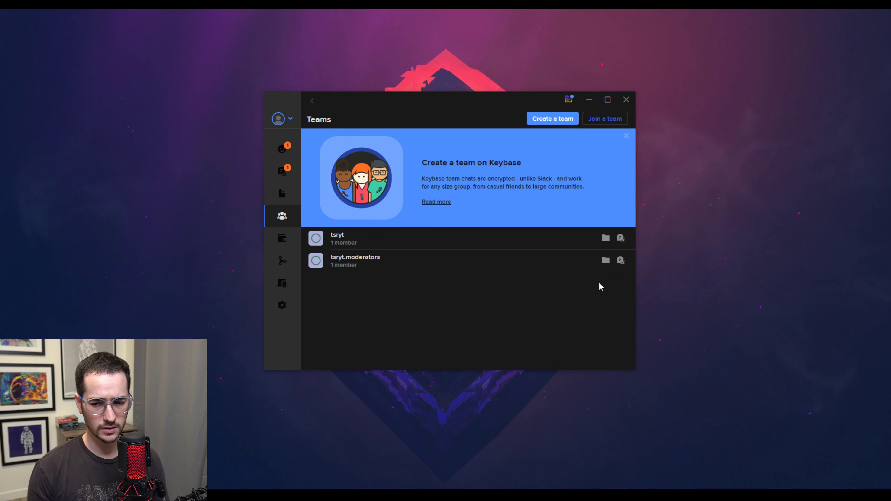
- Go to the Files section and dismiss the suggestion to enable Keybase in Explorer
{"action": "left_click", "coordinate": [282, 195]}
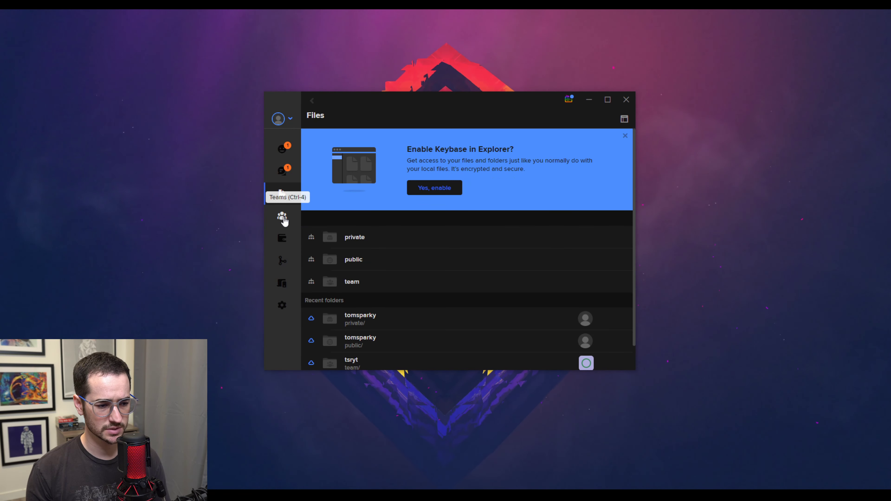
{"action": "scroll", "coordinate": [413, 281], "scroll_direction": "down", "scroll_amount": 1}
{"action": "scroll", "coordinate": [394, 231], "scroll_direction": "up", "scroll_amount": 1}
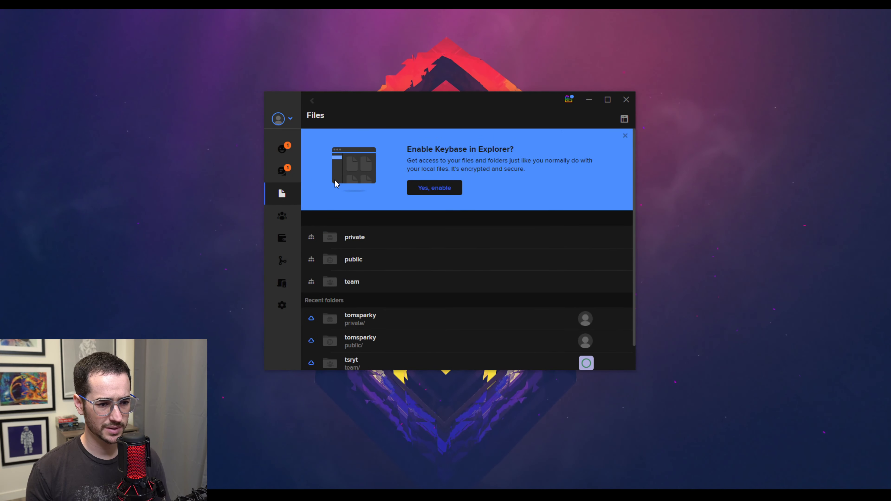
{"action": "left_click", "coordinate": [625, 136]}
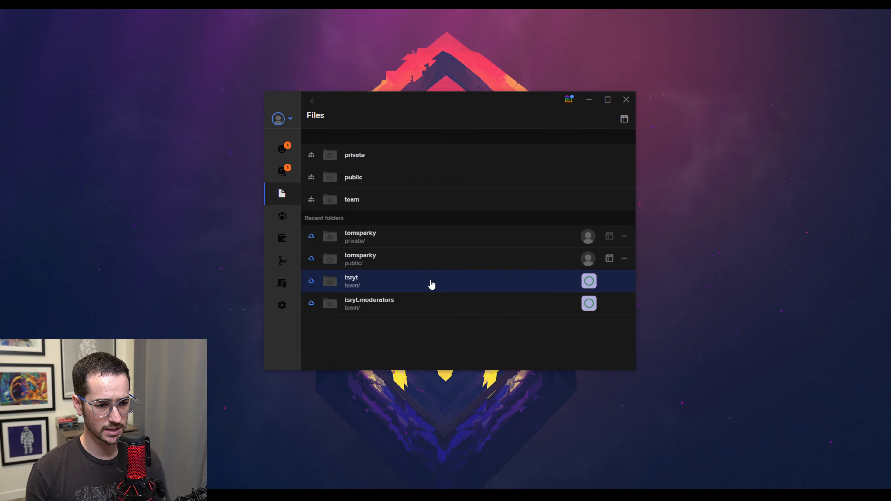
- Look over the files and chats, the tsryt team's general and Moderator channels, and the team's management options
{"action": "left_click", "coordinate": [279, 174]}
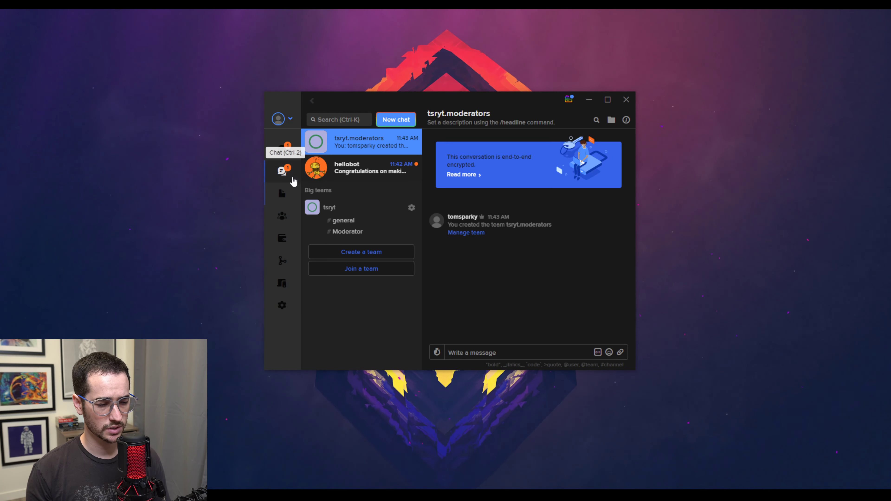
{"action": "left_click", "coordinate": [282, 193]}
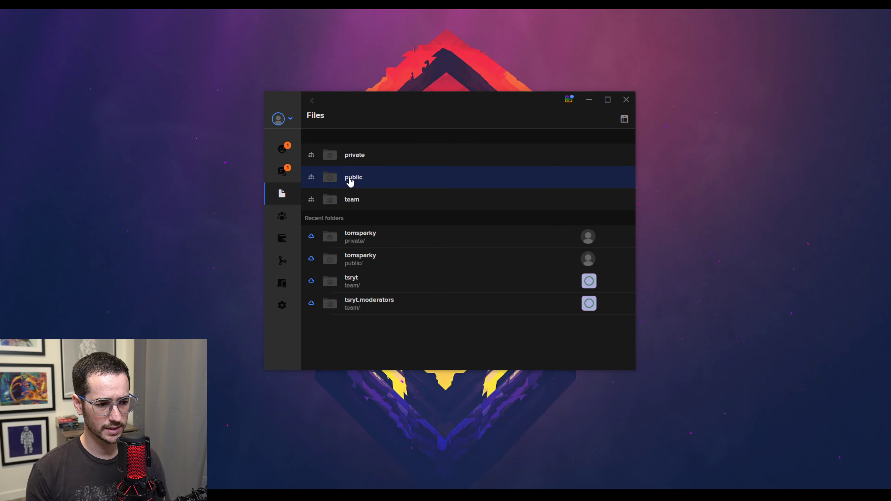
{"action": "left_click", "coordinate": [283, 171]}
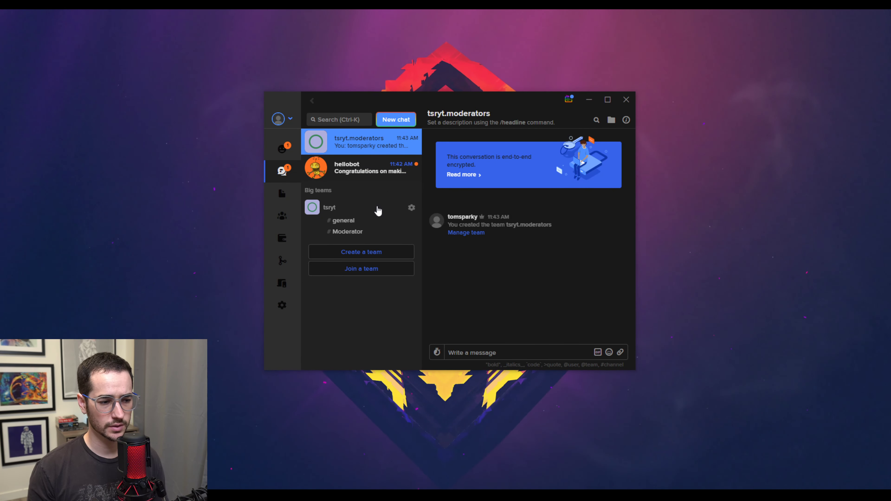
{"action": "left_click", "coordinate": [345, 221]}
{"action": "left_click", "coordinate": [355, 233]}
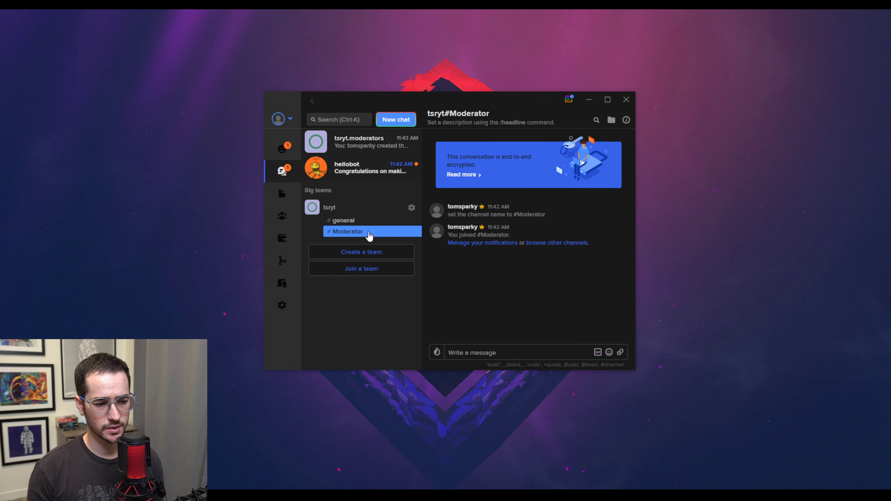
{"action": "left_click", "coordinate": [383, 224]}
{"action": "left_click", "coordinate": [385, 232]}
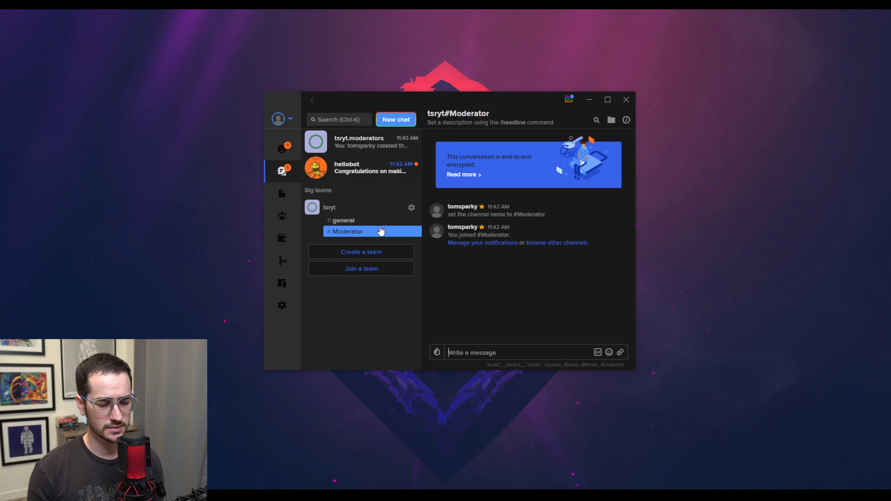
{"action": "left_click", "coordinate": [411, 207]}
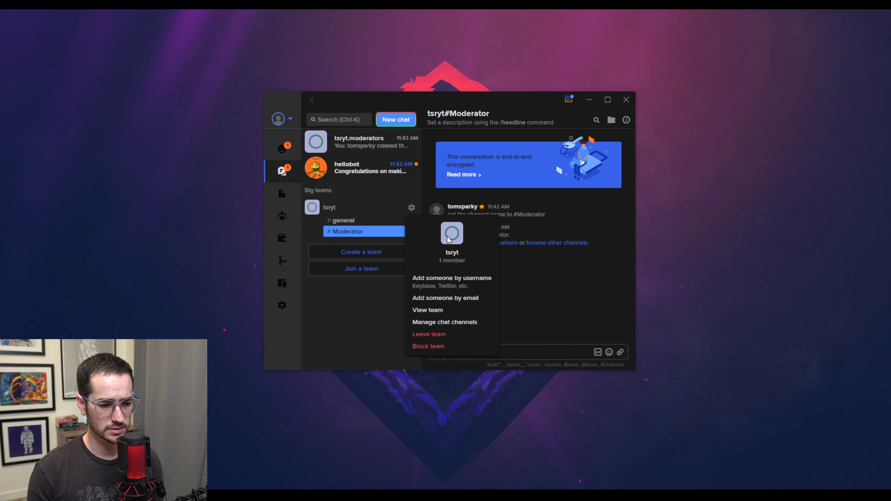
- Delete the #Moderator chat channel from the tsryt team and look over the remaining chats
{"action": "left_click", "coordinate": [445, 322]}
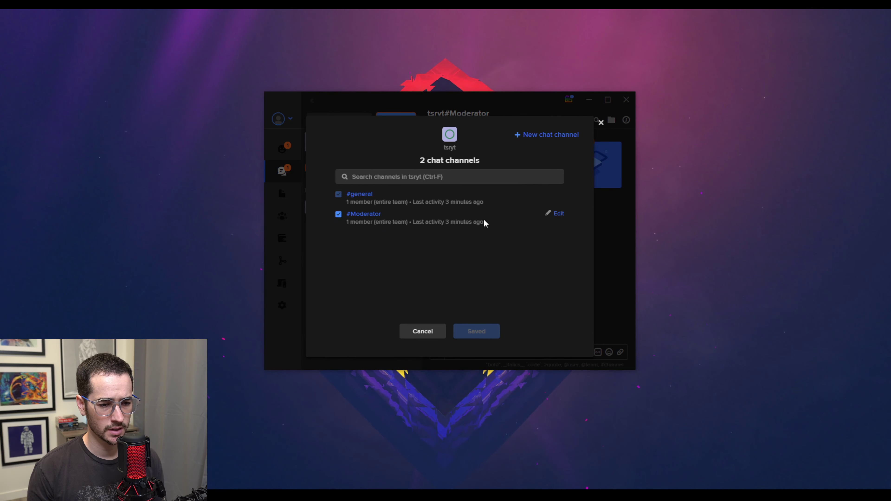
{"action": "left_click", "coordinate": [557, 214]}
{"action": "left_click", "coordinate": [423, 290]}
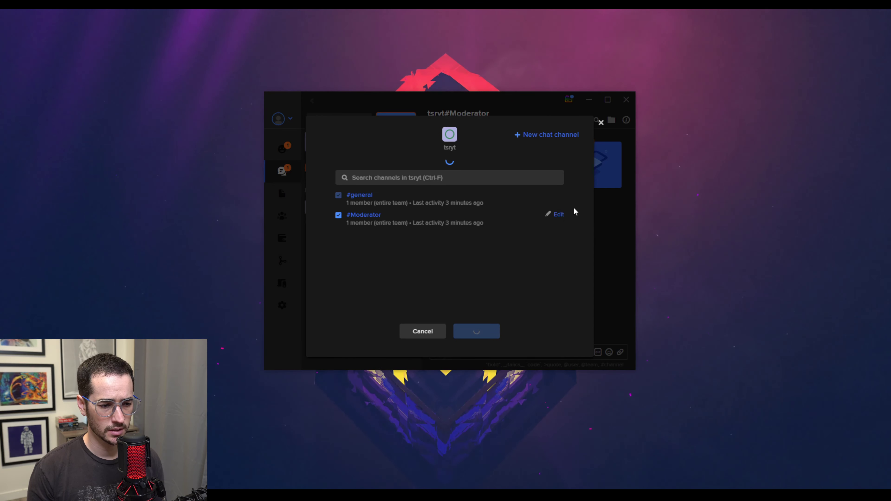
{"action": "left_click", "coordinate": [557, 214]}
{"action": "left_click", "coordinate": [371, 303]}
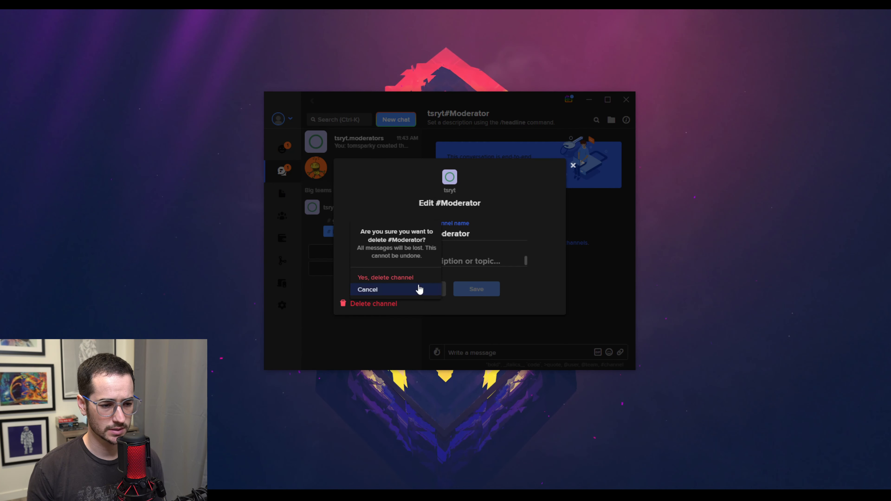
{"action": "left_click", "coordinate": [411, 277]}
{"action": "left_click", "coordinate": [386, 203]}
{"action": "left_click", "coordinate": [358, 149]}
{"action": "left_click", "coordinate": [358, 203]}
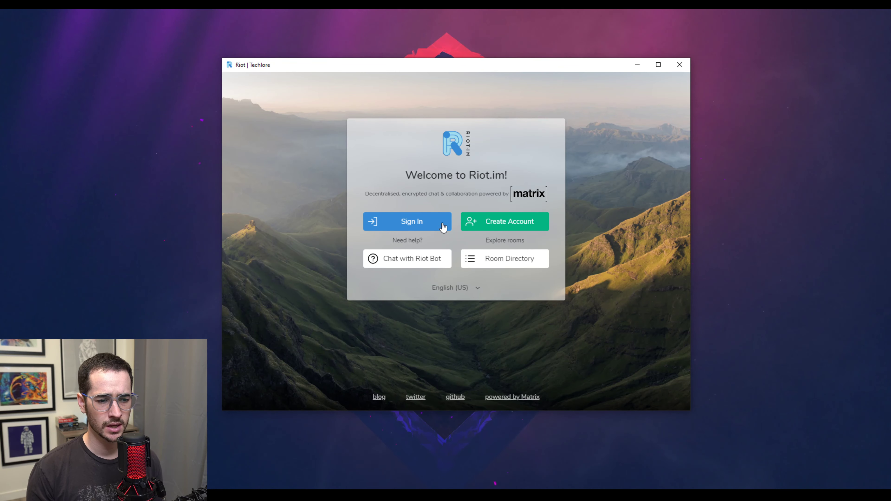
- In Riot, start creating an account on the free matrix.org server and enter the username
{"action": "left_click", "coordinate": [505, 224]}
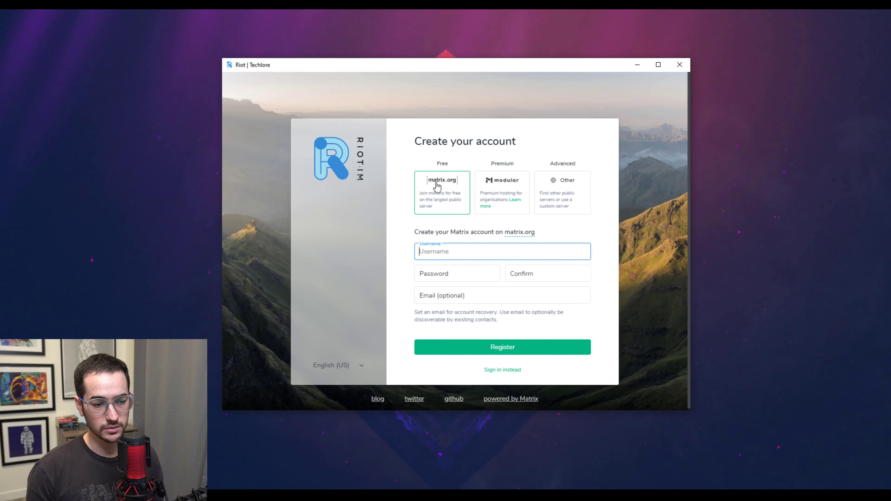
{"action": "left_click", "coordinate": [442, 192]}
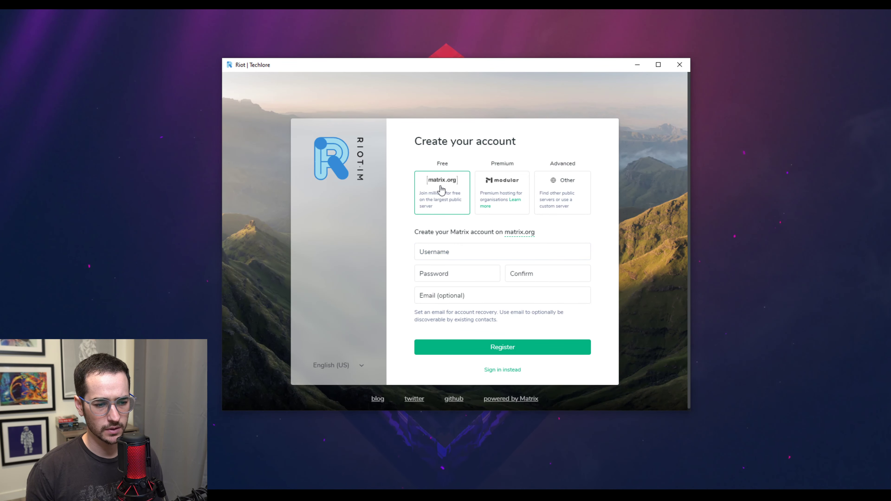
{"action": "left_click", "coordinate": [473, 249]}
{"action": "type", "text": "Tomsparkky"}
- Enter and confirm the account password, and register without specifying an email address
{"action": "key", "text": "Tab"}
{"action": "key", "text": "ctrl+v"}
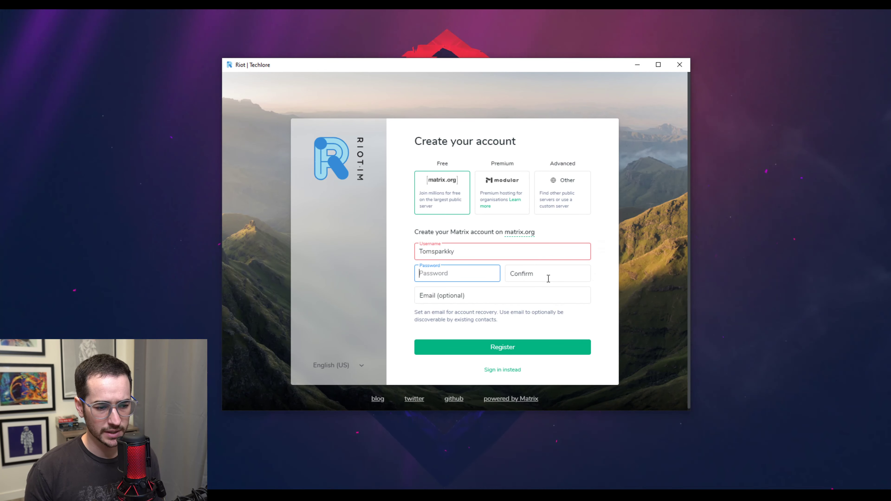
{"action": "left_click", "coordinate": [549, 276]}
{"action": "key", "text": "ctrl+v"}
{"action": "left_click", "coordinate": [493, 301]}
{"action": "left_click", "coordinate": [504, 351]}
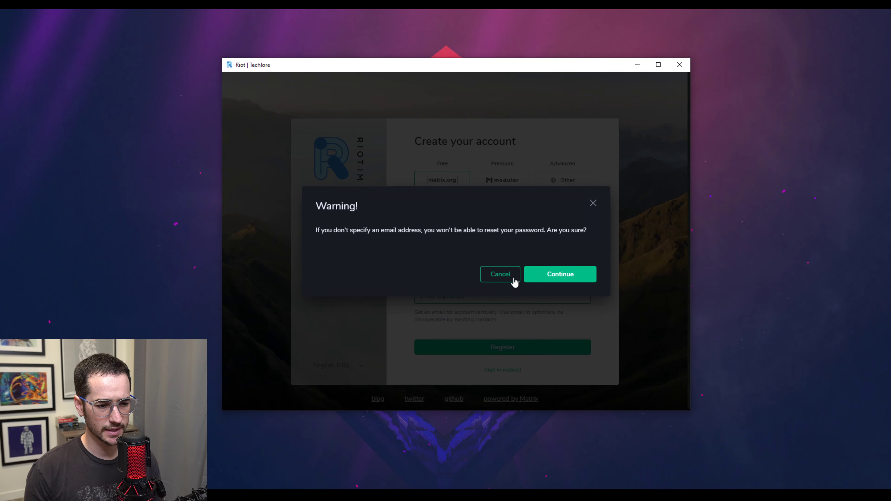
{"action": "left_click", "coordinate": [564, 277]}
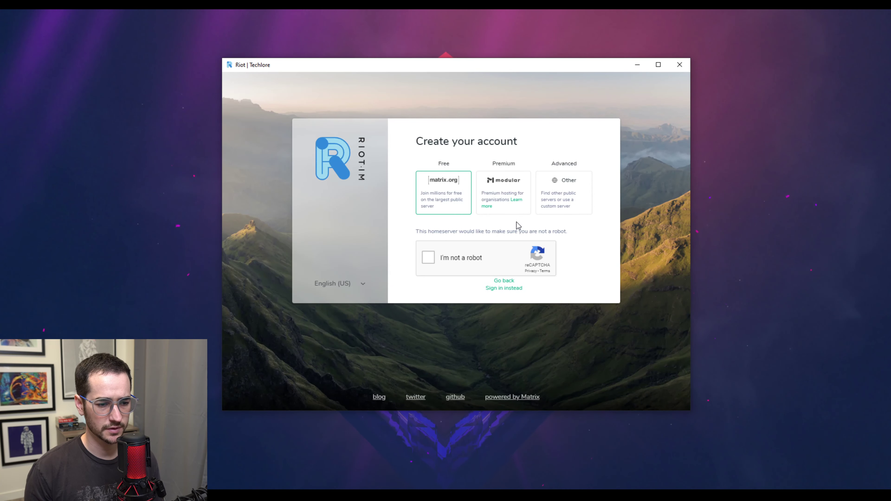
- Complete the reCAPTCHA check and finish the remaining registration steps for the new account
{"action": "left_click", "coordinate": [429, 258]}
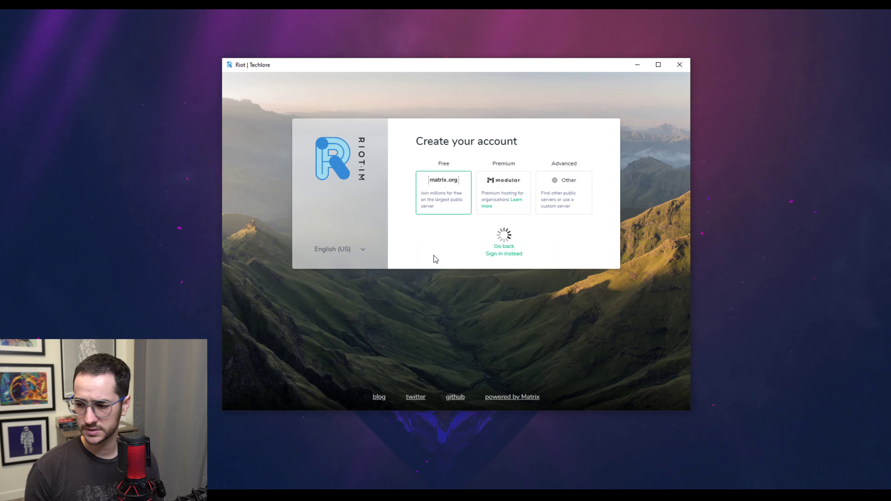
{"action": "left_click", "coordinate": [424, 247]}
{"action": "left_click", "coordinate": [518, 270]}
{"action": "left_click", "coordinate": [461, 267]}
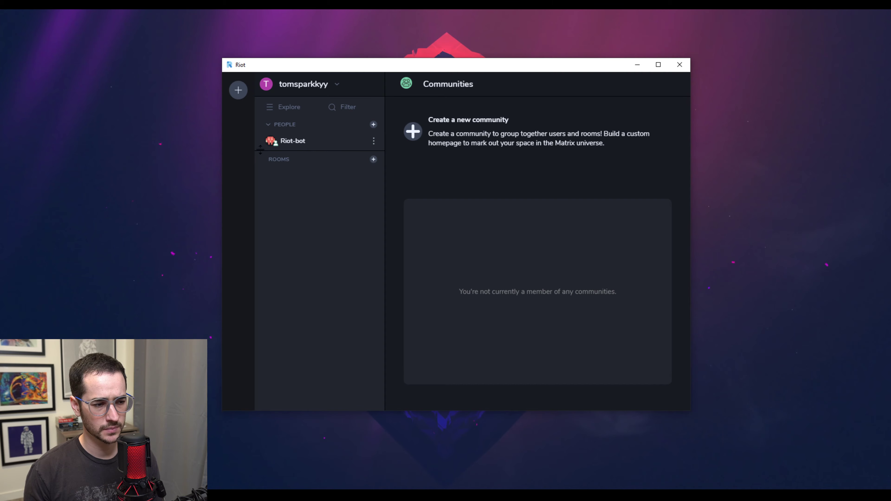
- Open the Riot-bot conversation and send the message "hey"
{"action": "left_click", "coordinate": [289, 142]}
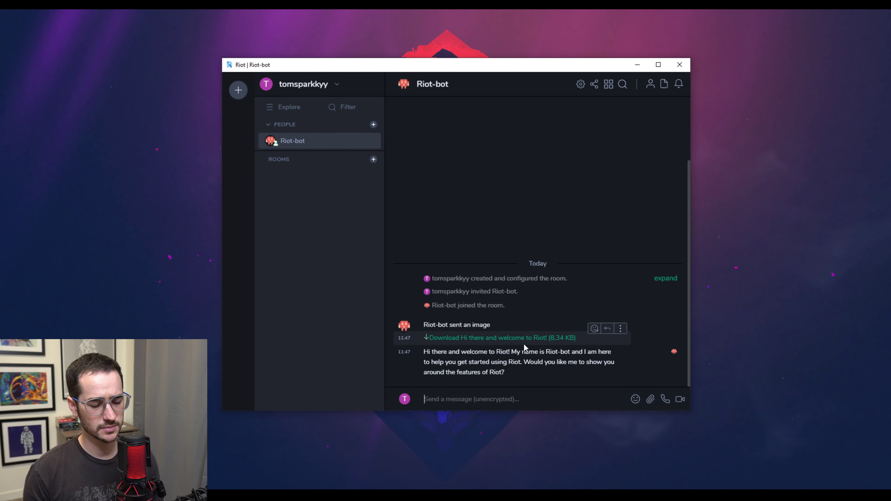
{"action": "type", "text": "hey"}
{"action": "key", "text": "Return"}
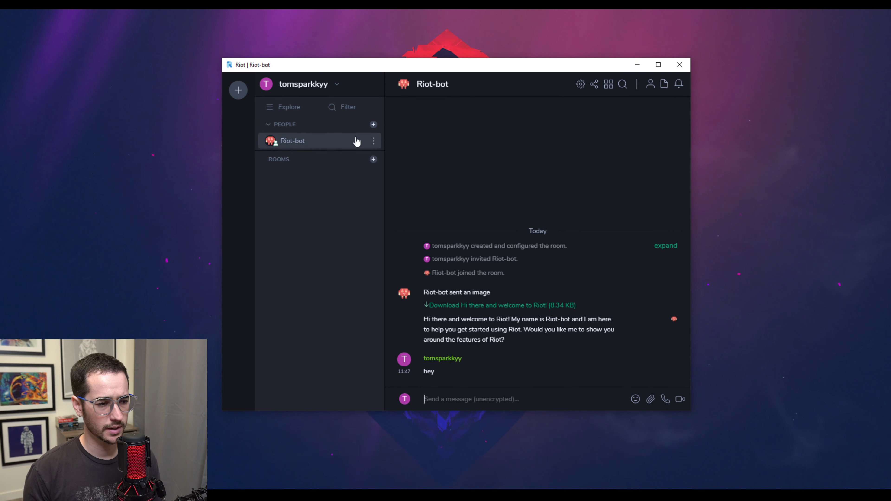
- Open the user settings and examine the profile's Matrix ID and display name
{"action": "left_click", "coordinate": [336, 86]}
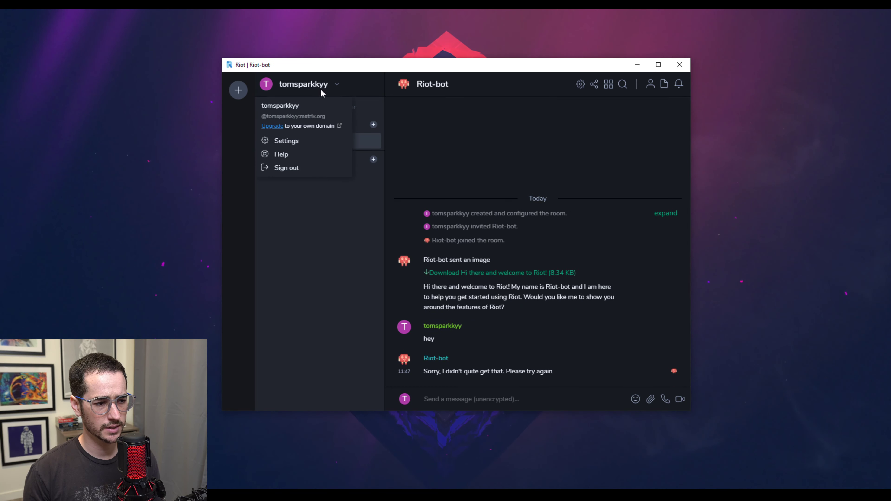
{"action": "left_click", "coordinate": [305, 143]}
{"action": "scroll", "coordinate": [456, 202], "scroll_direction": "down", "scroll_amount": 2}
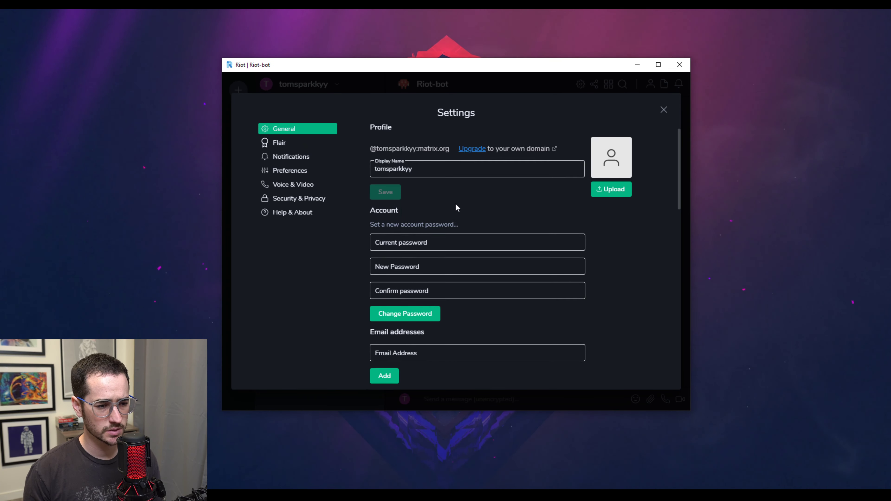
{"action": "scroll", "coordinate": [462, 200], "scroll_direction": "up", "scroll_amount": 2}
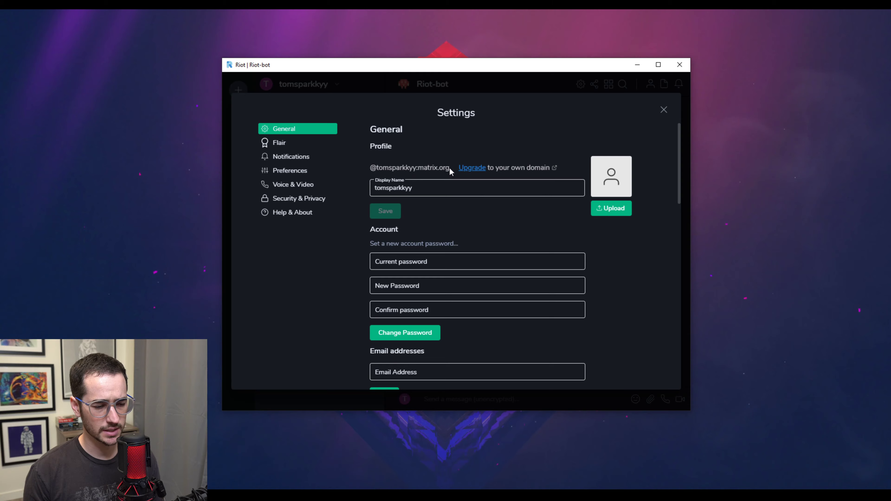
{"action": "left_click_drag", "start_coordinate": [450, 168], "coordinate": [370, 168]}
{"action": "left_click", "coordinate": [390, 188]}
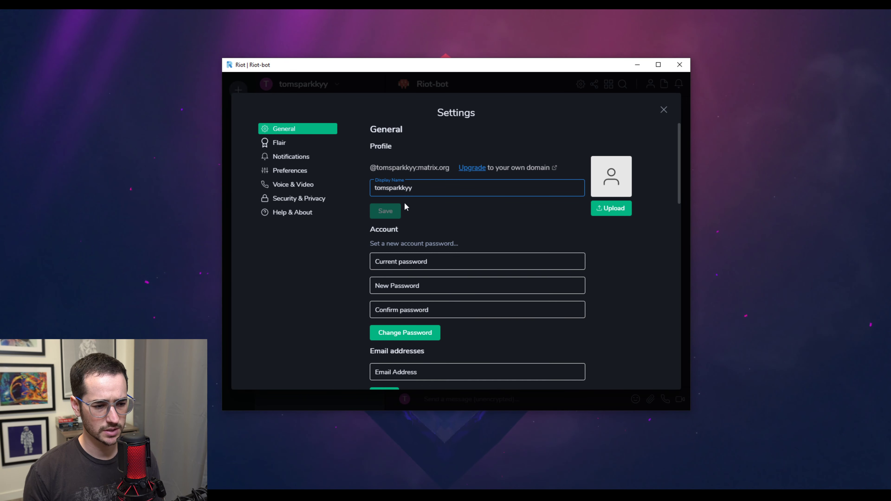
- Turn Match system theme off and back on, and look over the rest of the General settings
{"action": "scroll", "coordinate": [414, 205], "scroll_direction": "down", "scroll_amount": 10}
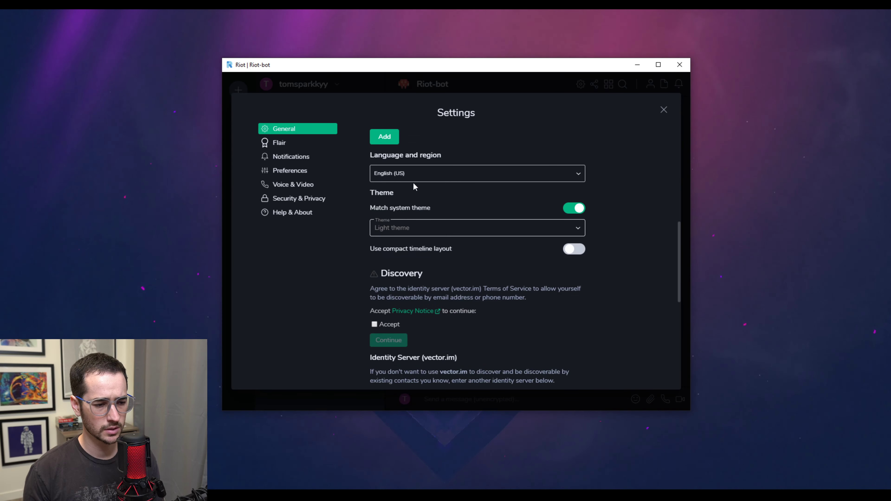
{"action": "scroll", "coordinate": [413, 182], "scroll_direction": "down", "scroll_amount": 1}
{"action": "left_click", "coordinate": [575, 162]}
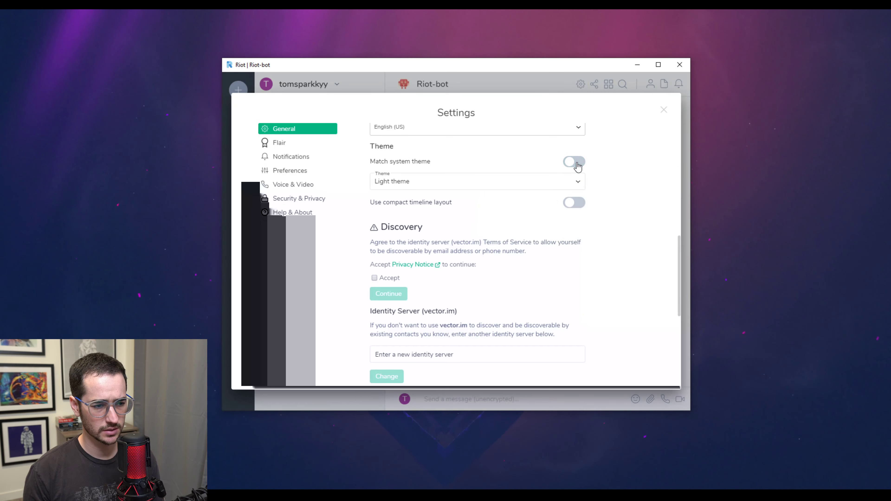
{"action": "left_click", "coordinate": [576, 163]}
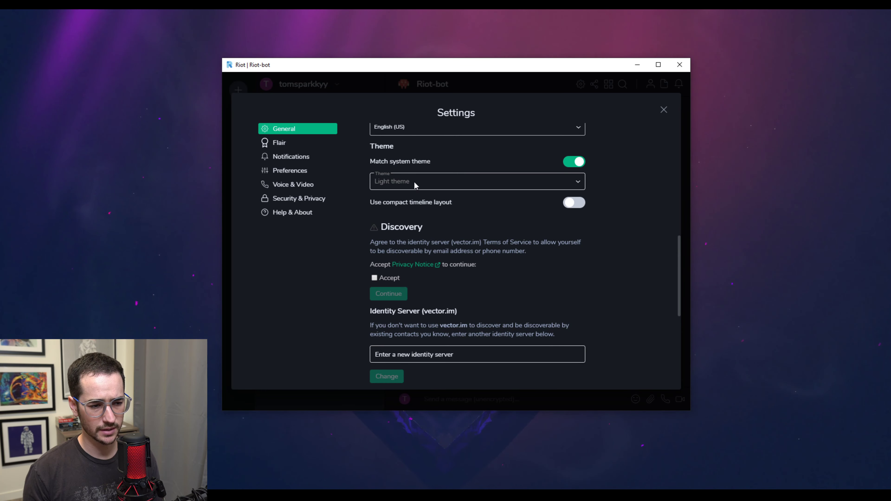
{"action": "scroll", "coordinate": [554, 201], "scroll_direction": "down", "scroll_amount": 4}
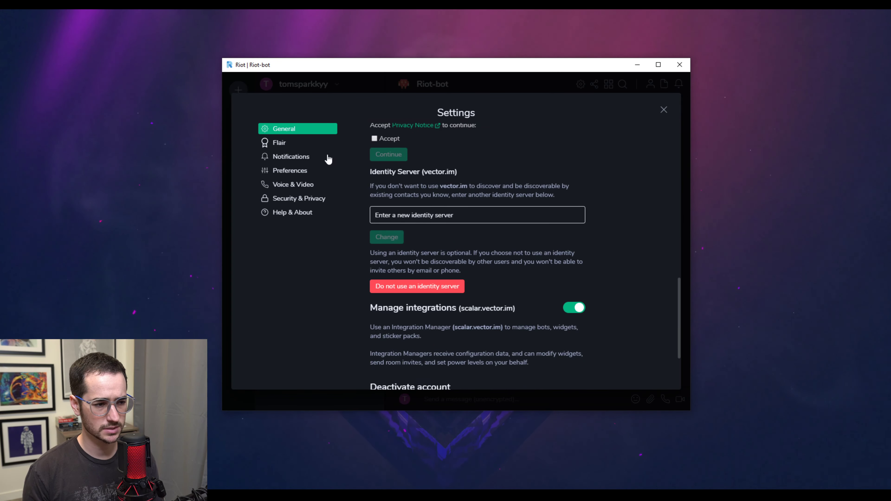
- Look over the Flair, Notifications, Preferences, Voice & Video and Security & Privacy settings, and close the settings
{"action": "left_click", "coordinate": [279, 143]}
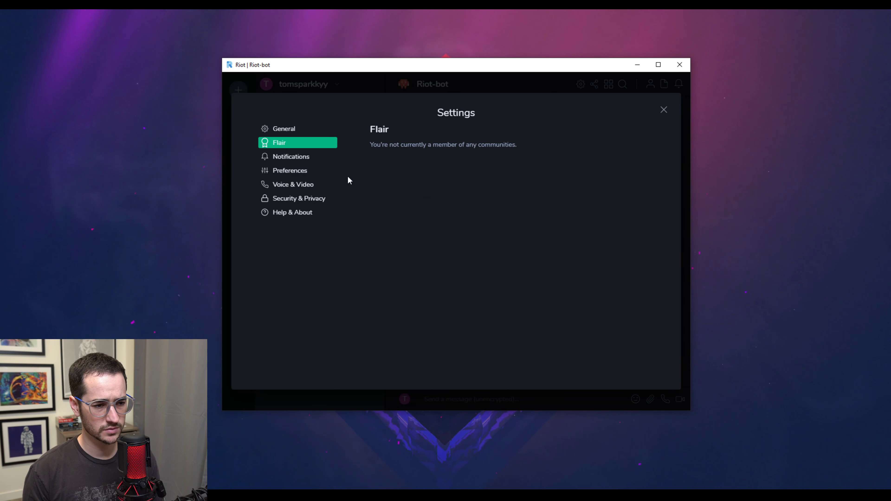
{"action": "left_click", "coordinate": [307, 158]}
{"action": "left_click", "coordinate": [297, 170]}
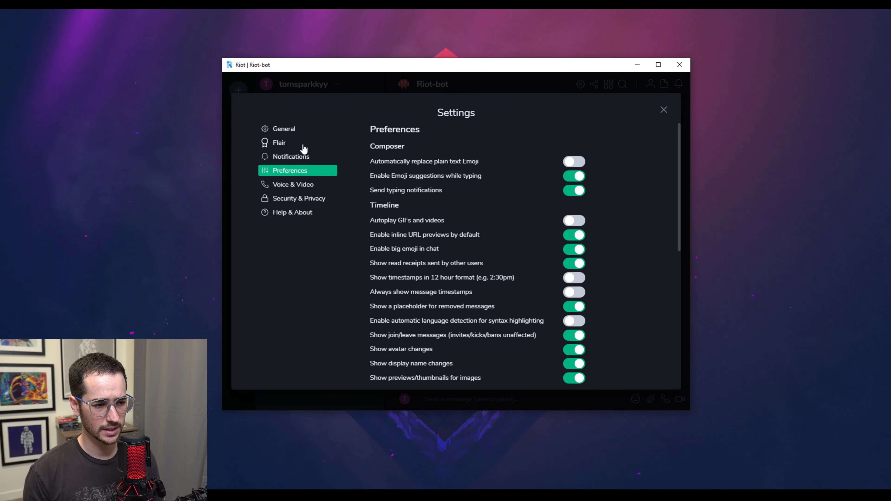
{"action": "scroll", "coordinate": [406, 193], "scroll_direction": "down", "scroll_amount": 10}
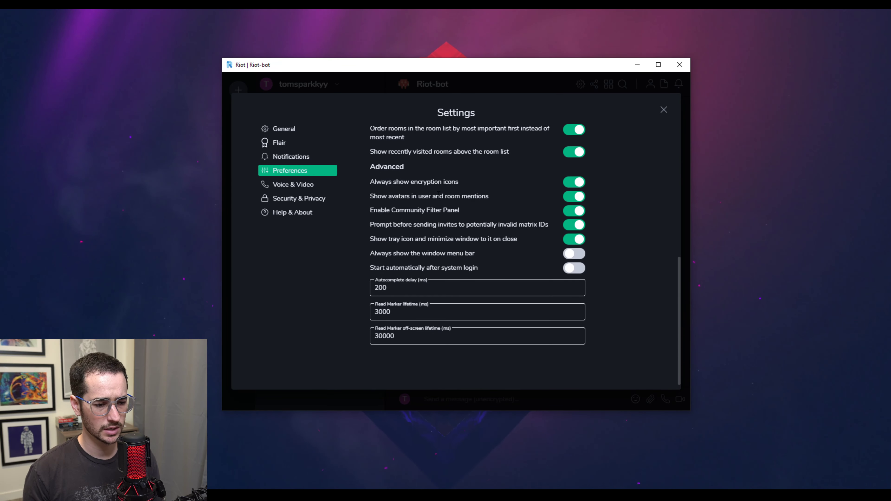
{"action": "left_click", "coordinate": [303, 186]}
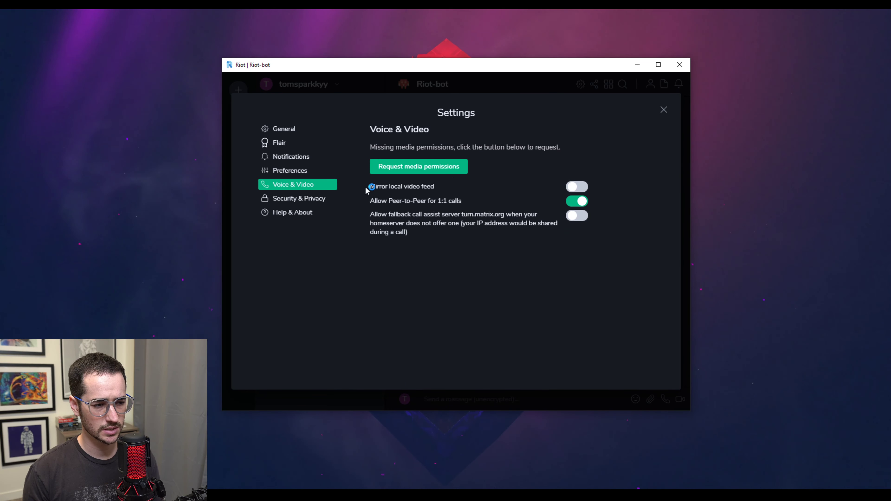
{"action": "left_click", "coordinate": [298, 197]}
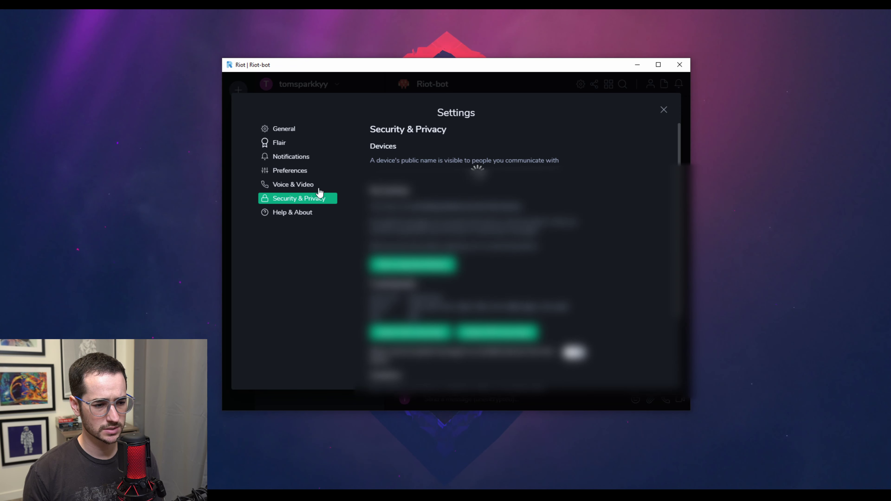
{"action": "left_click", "coordinate": [303, 188]}
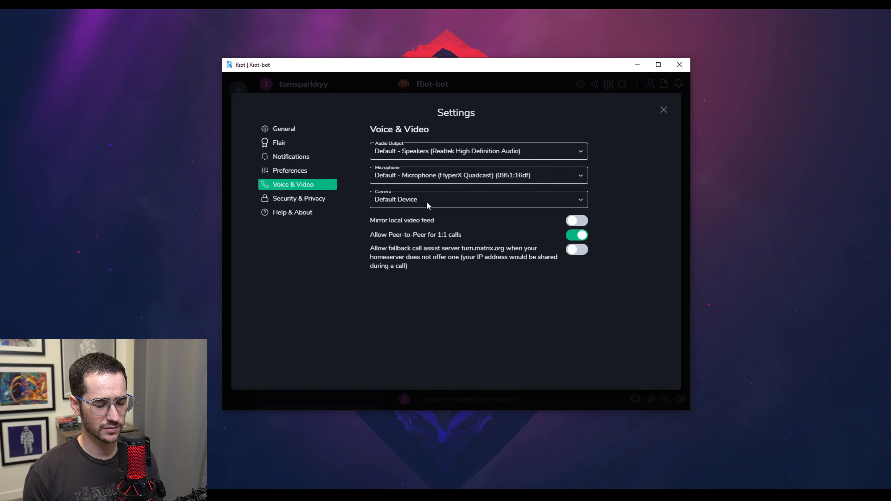
{"action": "left_click", "coordinate": [320, 200]}
{"action": "key", "text": "Escape"}
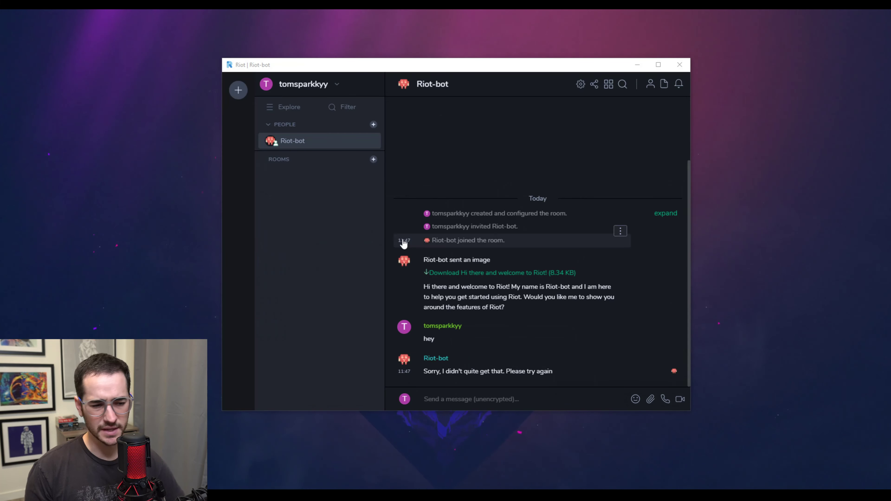
- Reopen the user settings and view the Voice & Video options again
{"action": "left_click", "coordinate": [339, 86]}
{"action": "left_click", "coordinate": [294, 141]}
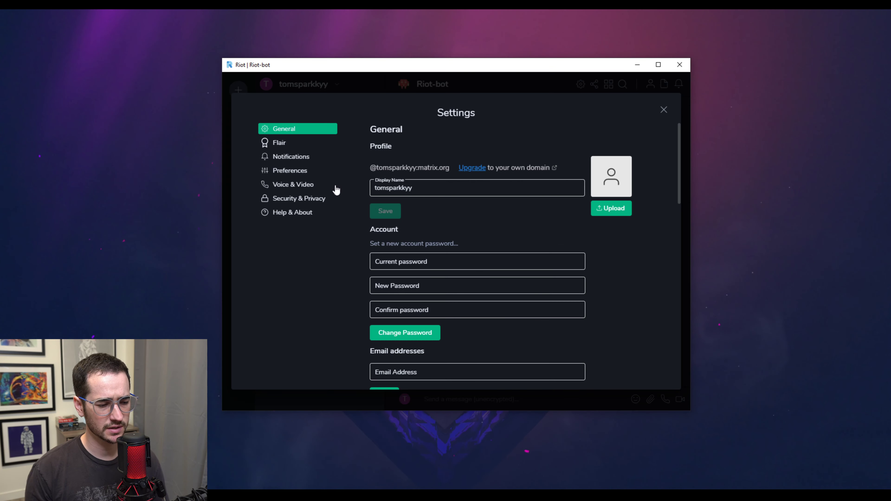
{"action": "left_click", "coordinate": [297, 188]}
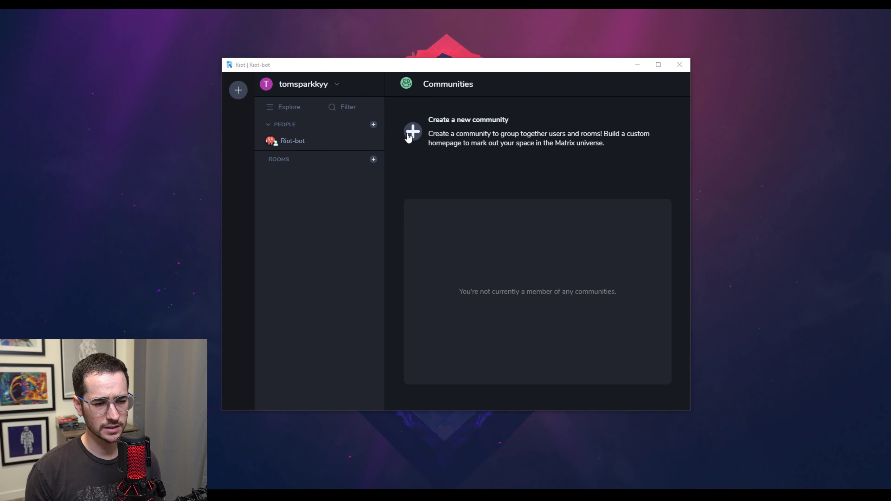
- Create a community named TSRyts with the community ID tsryts, and open and save its community settings
{"action": "left_click", "coordinate": [412, 131]}
{"action": "type", "text": "TSRyt"}
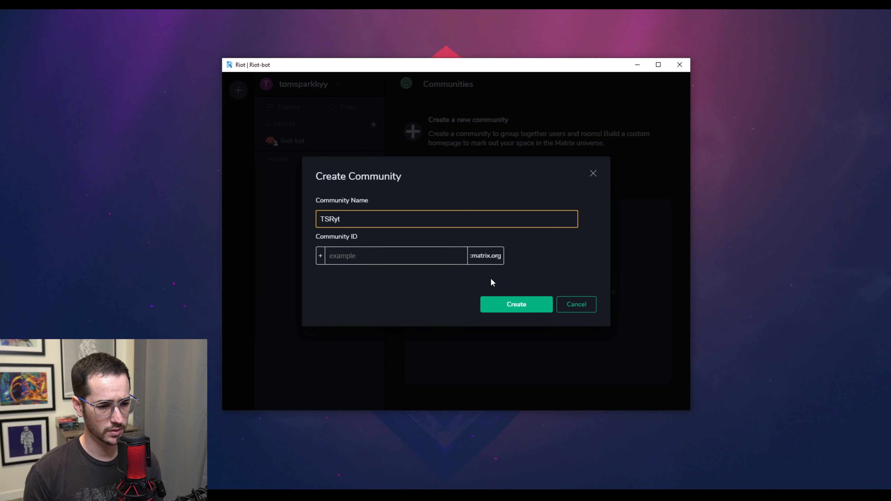
{"action": "left_click", "coordinate": [395, 253]}
{"action": "type", "text": "tsry"}
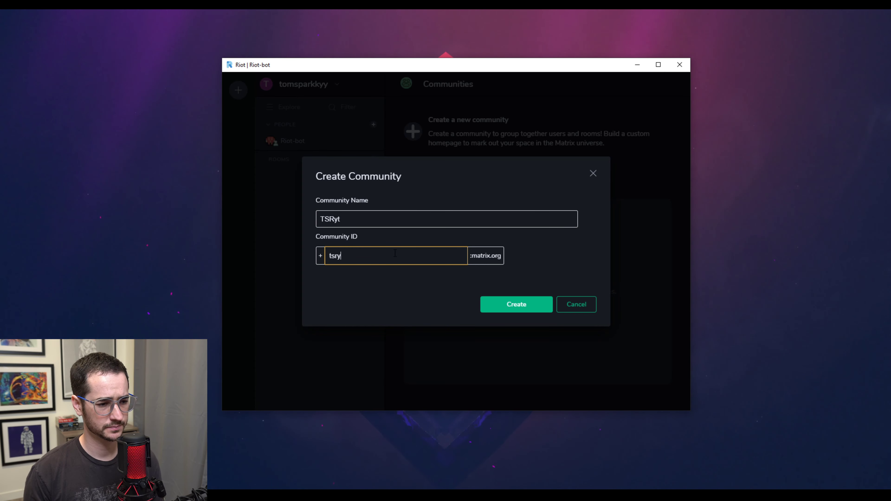
{"action": "type", "text": "ts"}
{"action": "left_click", "coordinate": [503, 304]}
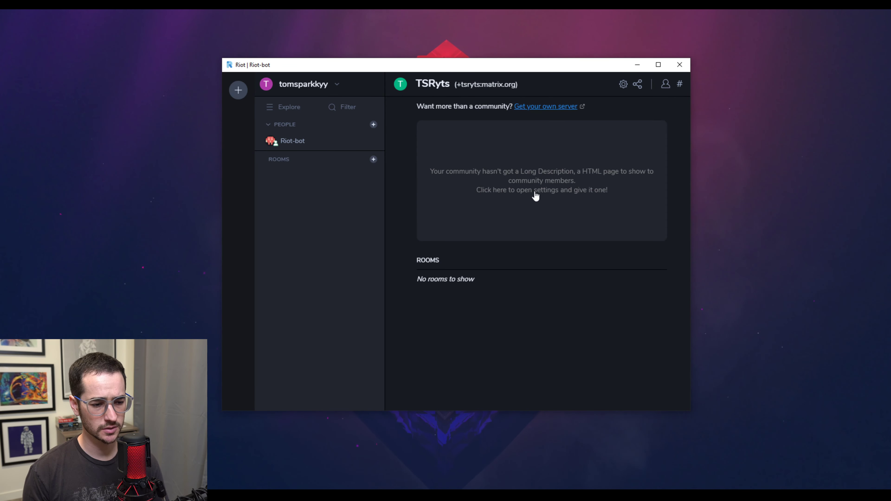
{"action": "left_click", "coordinate": [526, 170]}
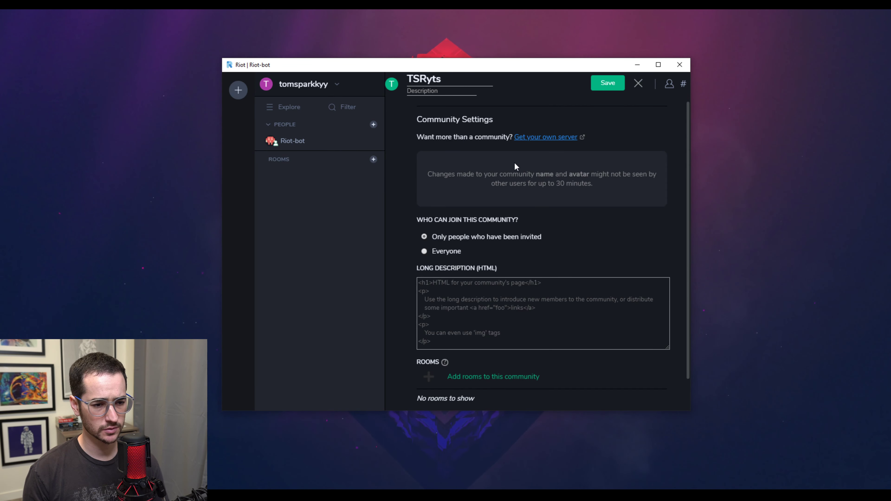
{"action": "left_click", "coordinate": [606, 84]}
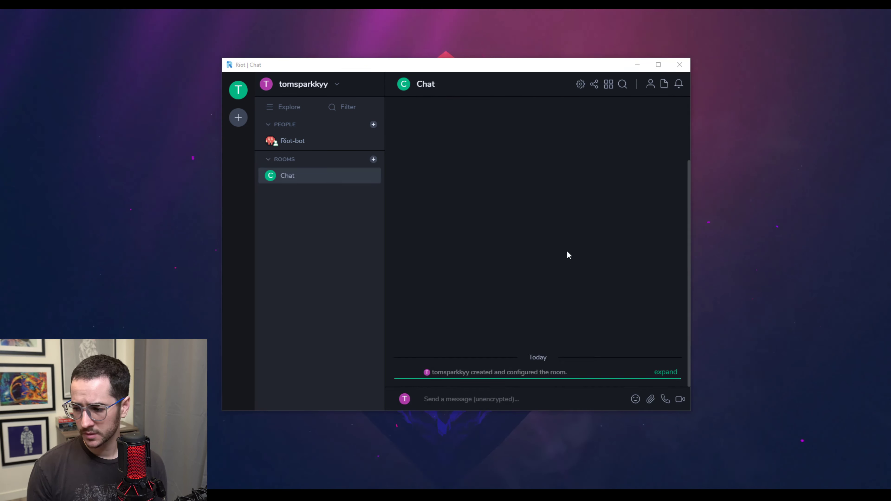
- Create a private room named gaming
{"action": "left_click", "coordinate": [267, 160]}
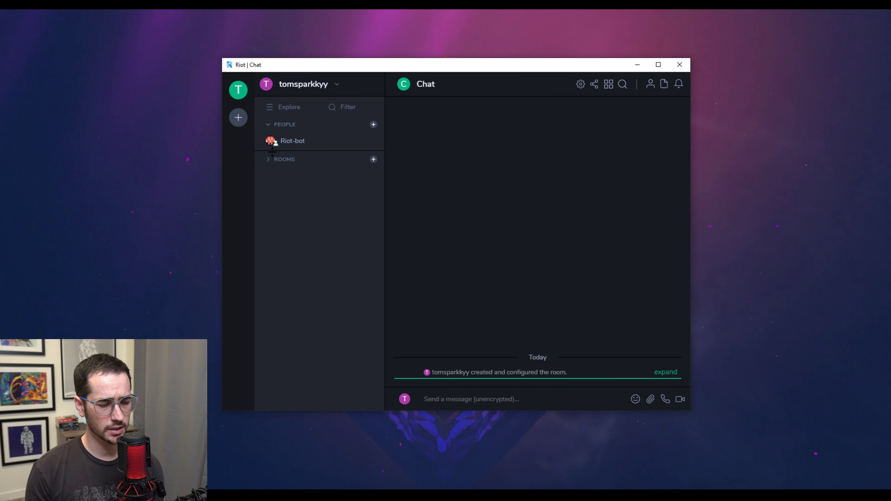
{"action": "left_click", "coordinate": [268, 161]}
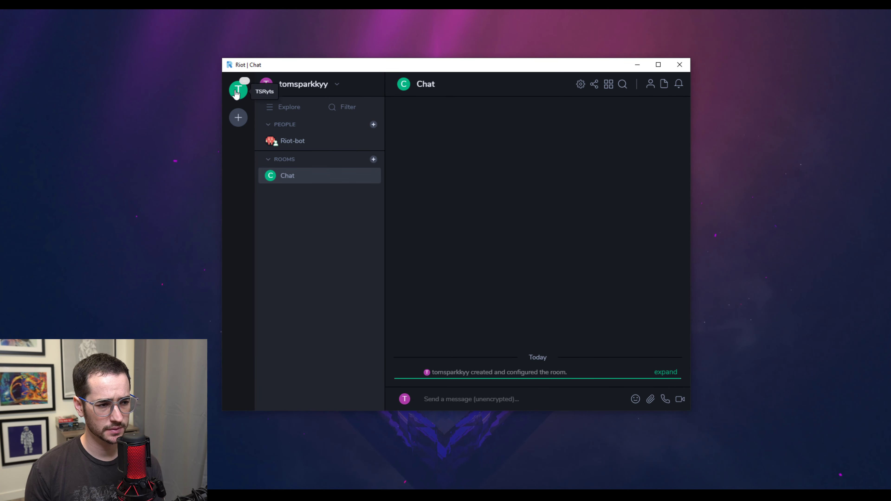
{"action": "left_click", "coordinate": [373, 159]}
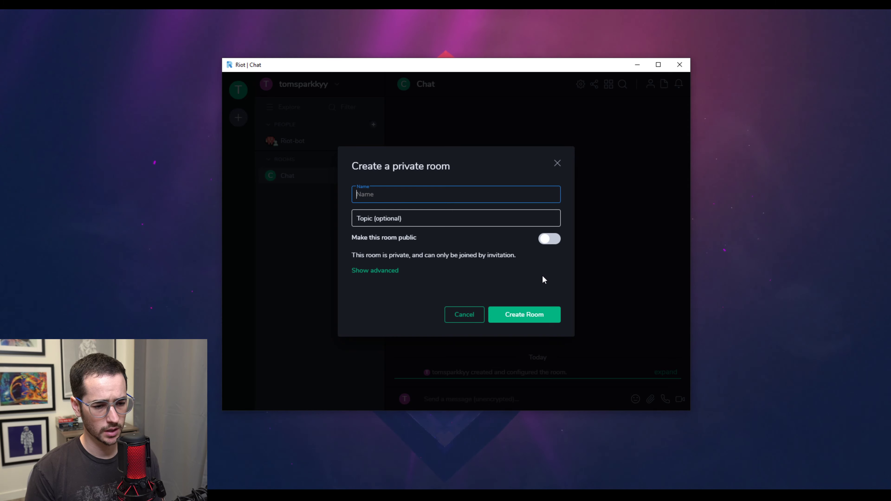
{"action": "type", "text": "gaming"}
{"action": "left_click", "coordinate": [547, 316]}
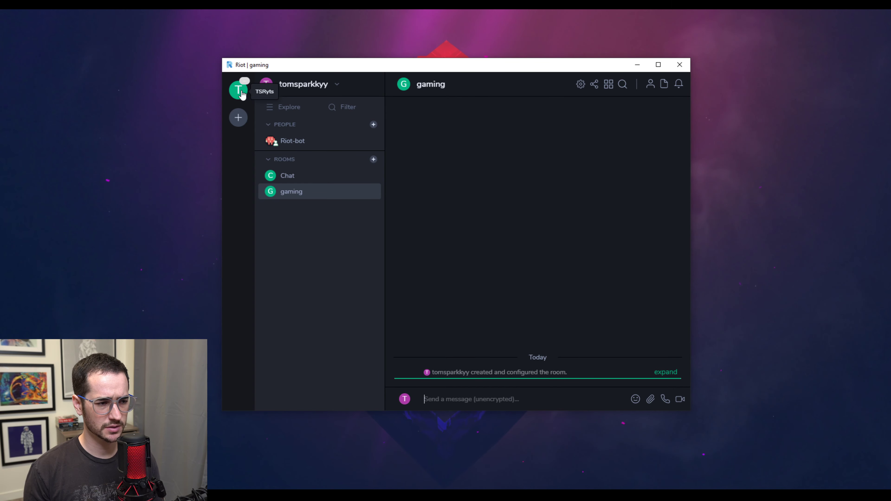
{"action": "left_click", "coordinate": [329, 87]}
{"action": "left_click", "coordinate": [330, 89]}
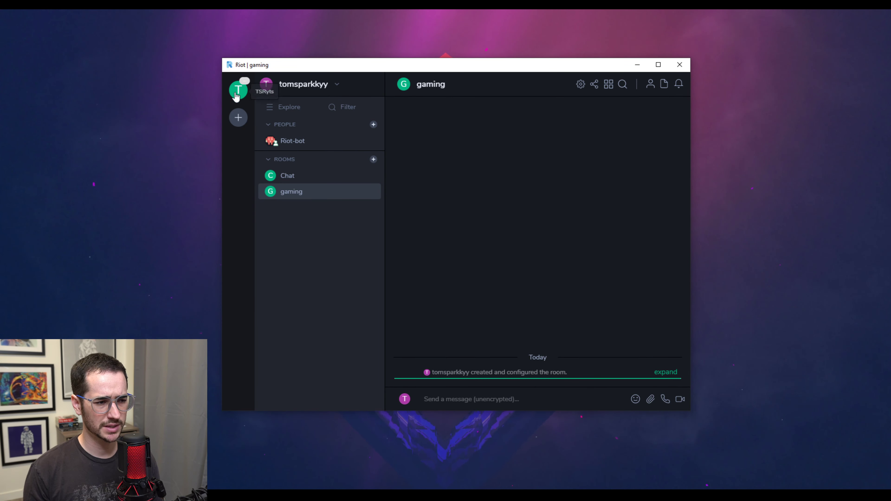
{"action": "left_click", "coordinate": [308, 175]}
{"action": "left_click", "coordinate": [284, 179]}
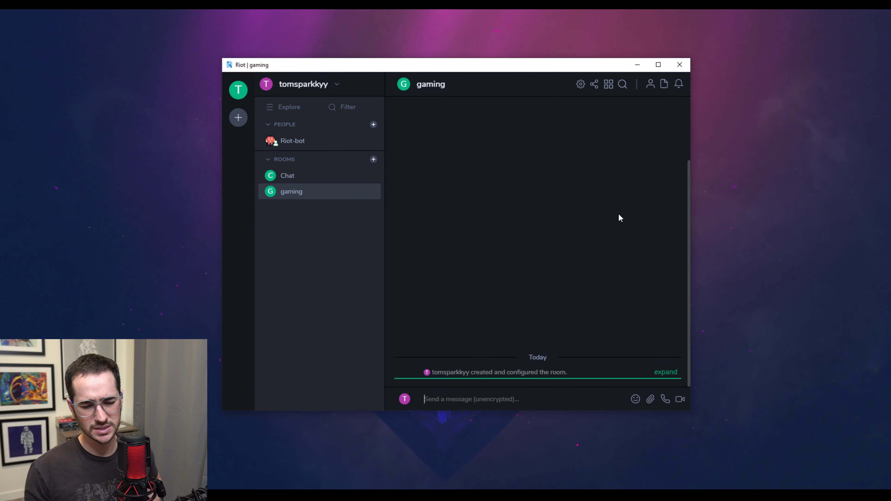
- Look over the notification and room options of the gaming and Chat rooms, switching between the two rooms
{"action": "left_click", "coordinate": [374, 175]}
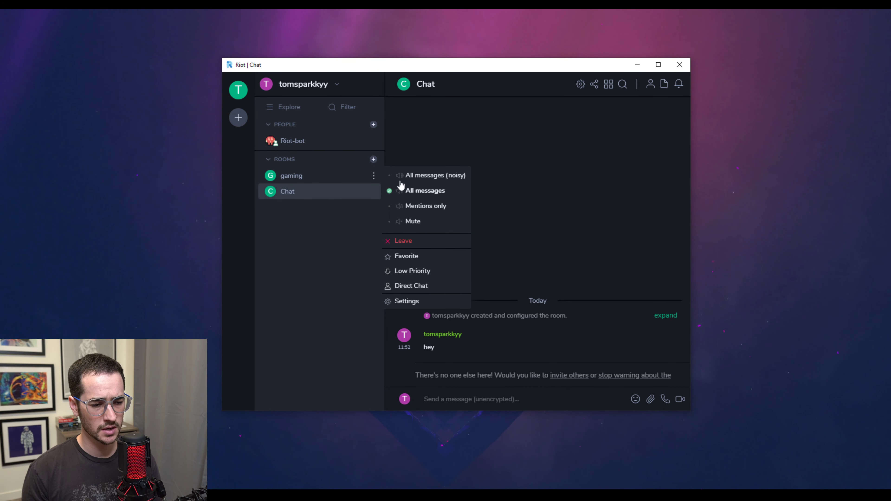
{"action": "left_click", "coordinate": [371, 186]}
{"action": "left_click", "coordinate": [373, 176]}
{"action": "left_click", "coordinate": [364, 207]}
{"action": "left_click", "coordinate": [338, 176]}
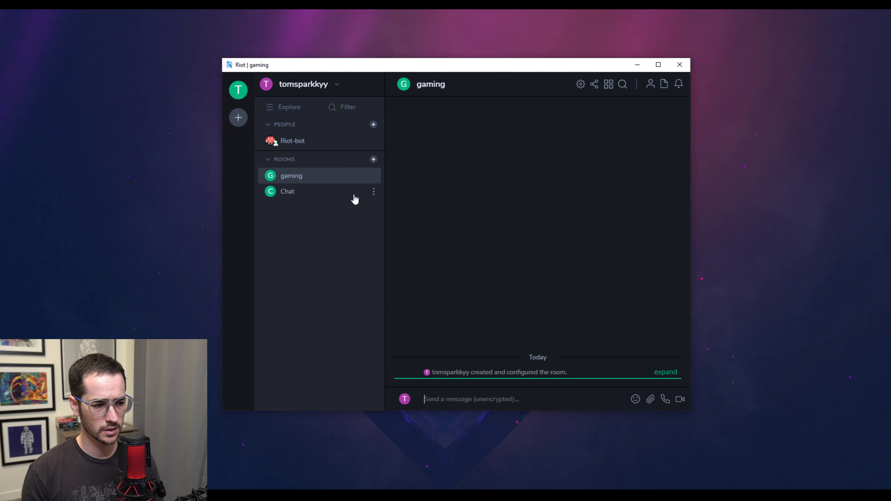
{"action": "left_click", "coordinate": [373, 192]}
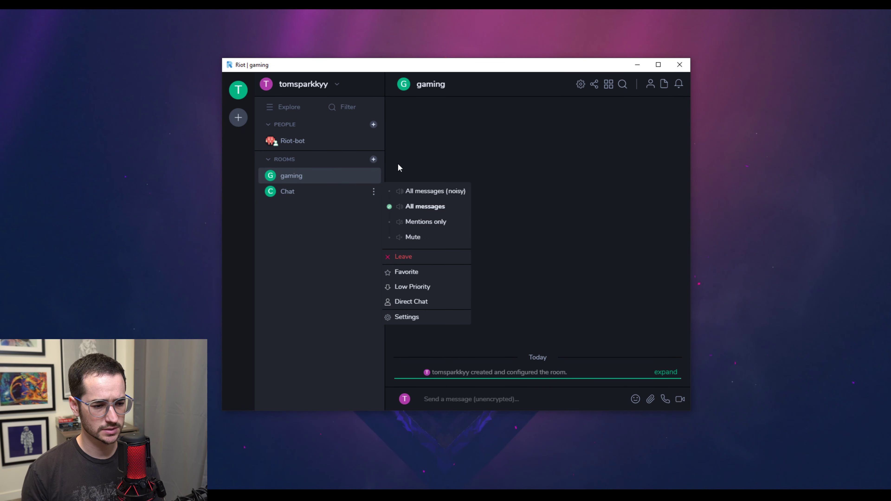
{"action": "left_click", "coordinate": [355, 228]}
{"action": "left_click", "coordinate": [354, 193]}
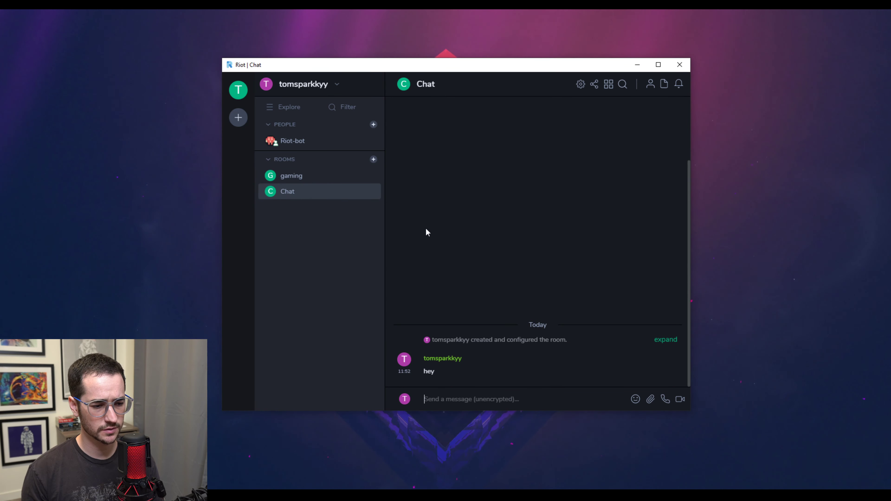
- Open the Chat room's settings, review the General options from room name to URL previews, and close them
{"action": "left_click", "coordinate": [373, 192]}
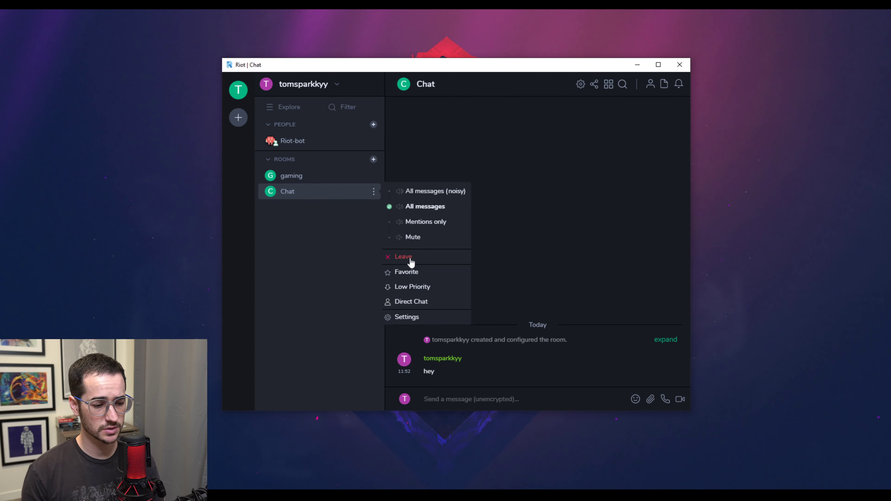
{"action": "left_click", "coordinate": [407, 316]}
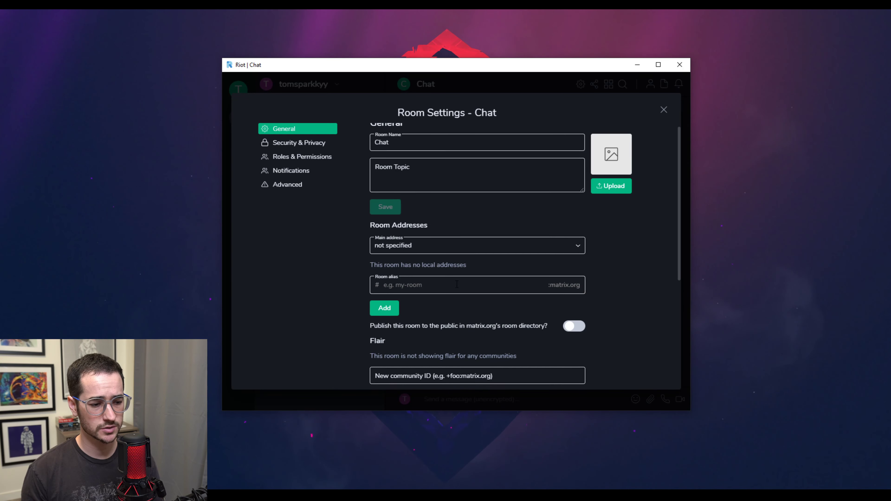
{"action": "scroll", "coordinate": [456, 284], "scroll_direction": "down", "scroll_amount": 1}
{"action": "scroll", "coordinate": [551, 281], "scroll_direction": "down", "scroll_amount": 1}
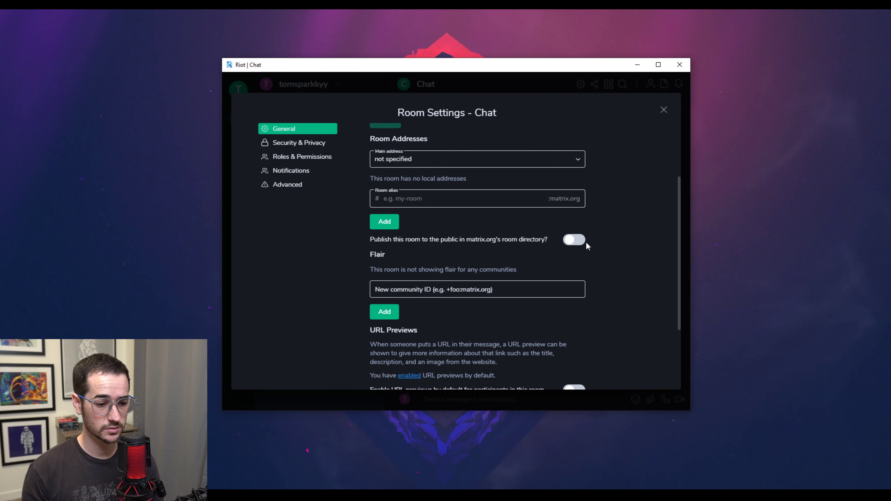
{"action": "scroll", "coordinate": [570, 237], "scroll_direction": "down", "scroll_amount": 1}
{"action": "scroll", "coordinate": [530, 222], "scroll_direction": "down", "scroll_amount": 1}
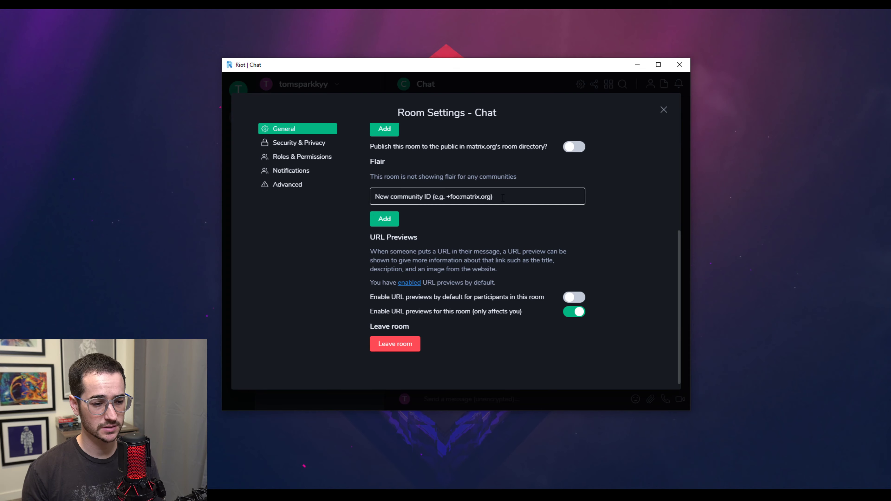
{"action": "scroll", "coordinate": [547, 244], "scroll_direction": "up", "scroll_amount": 4}
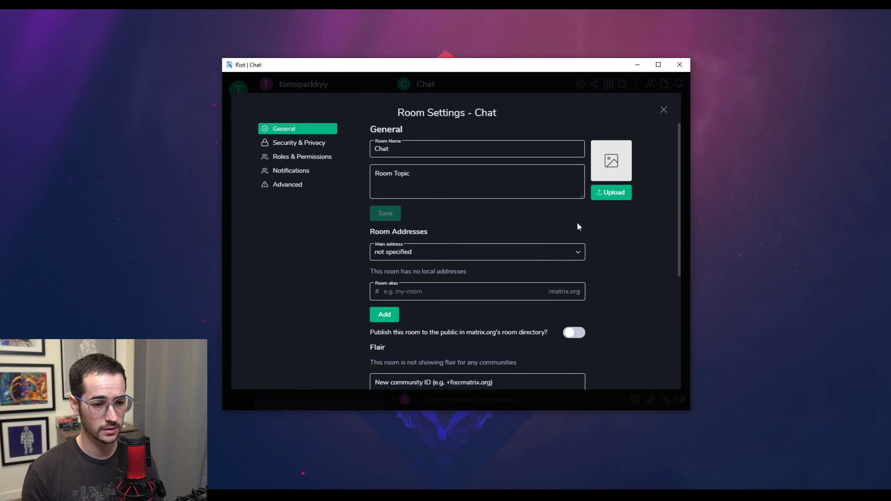
{"action": "key", "text": "Escape"}
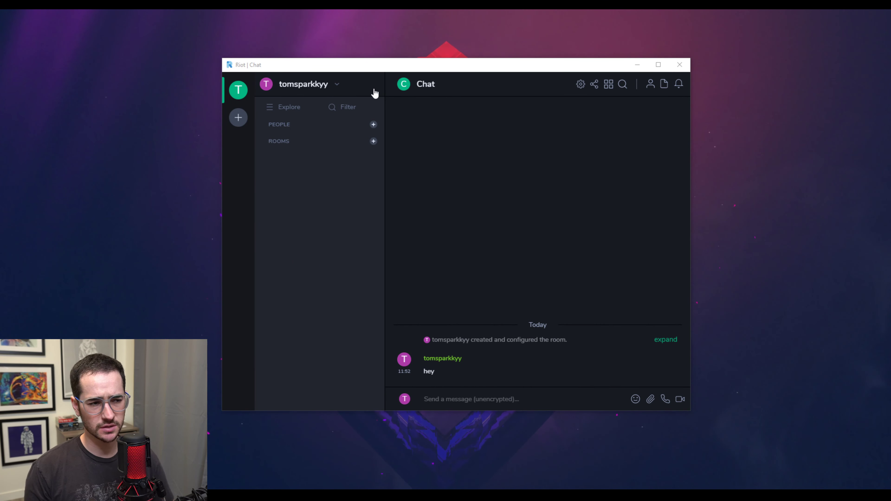
- Explore the public rooms and search for "tom spark reviews" with Matrix as the network
{"action": "left_click_drag", "start_coordinate": [405, 68], "coordinate": [412, 67]}
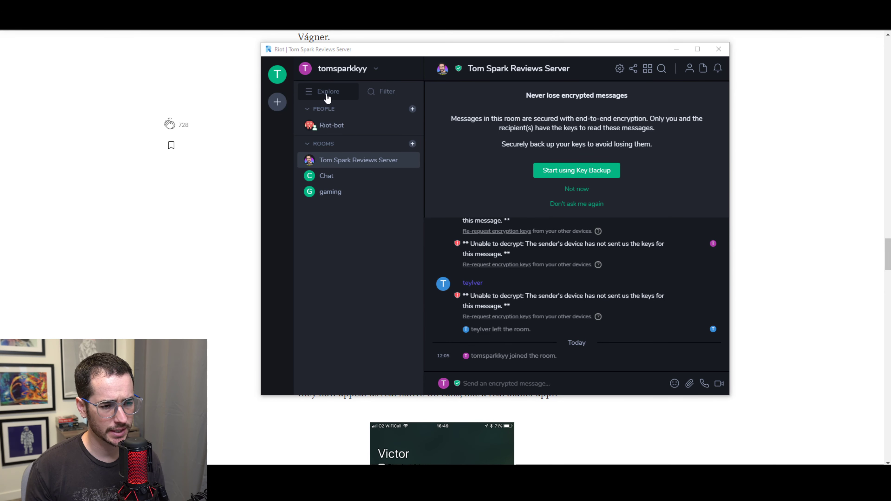
{"action": "left_click", "coordinate": [327, 93]}
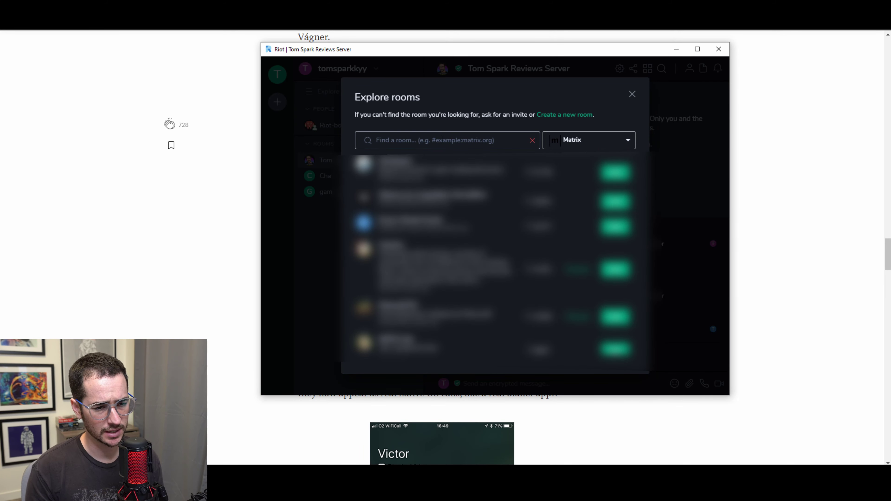
{"action": "type", "text": "tom spark reviews"}
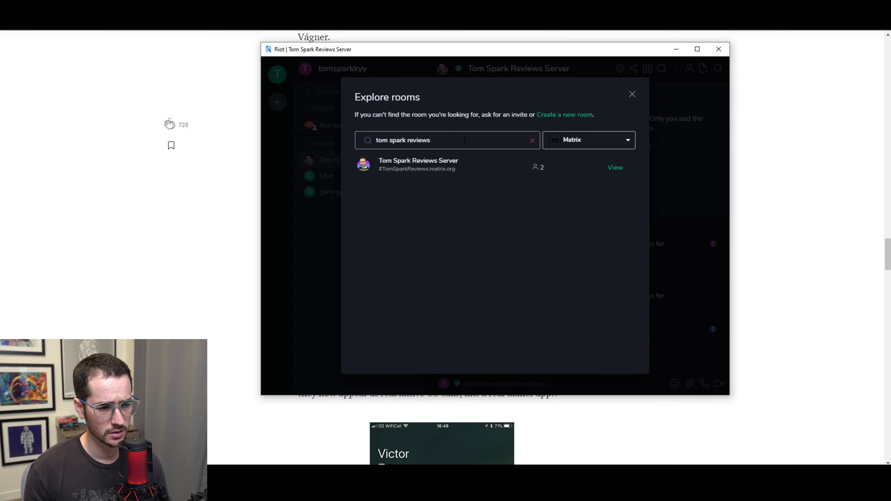
{"action": "left_click", "coordinate": [602, 138]}
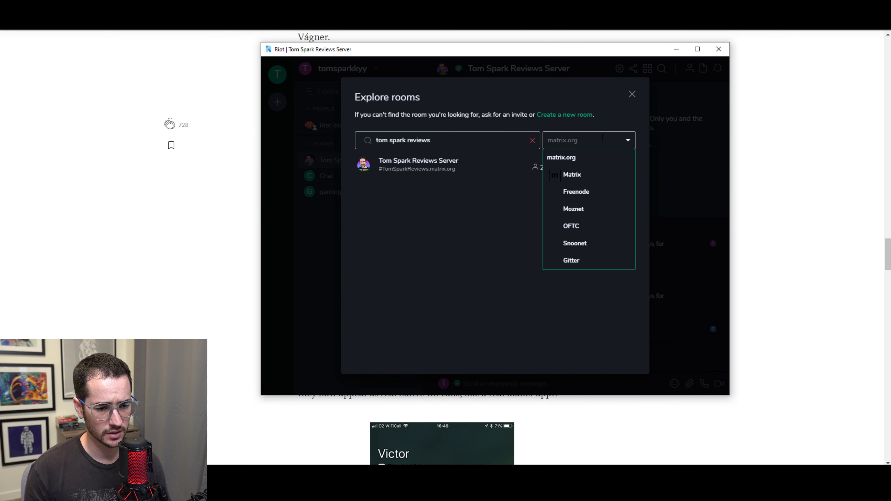
{"action": "left_click", "coordinate": [572, 174]}
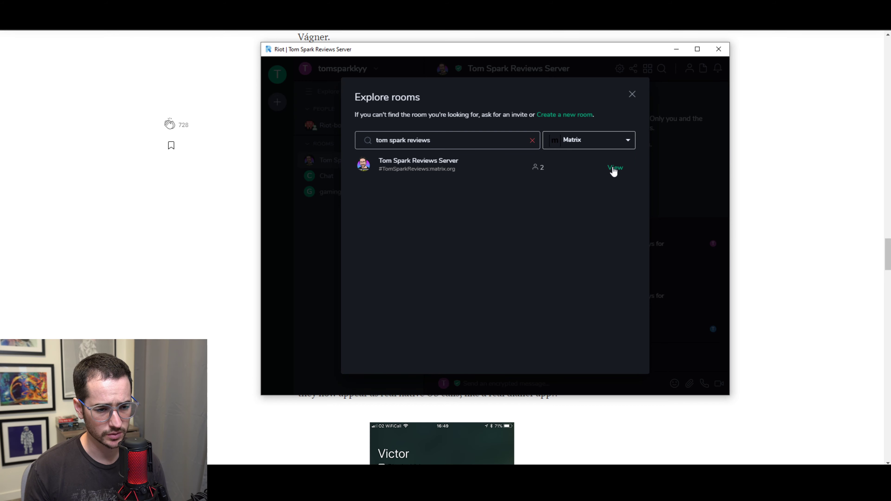